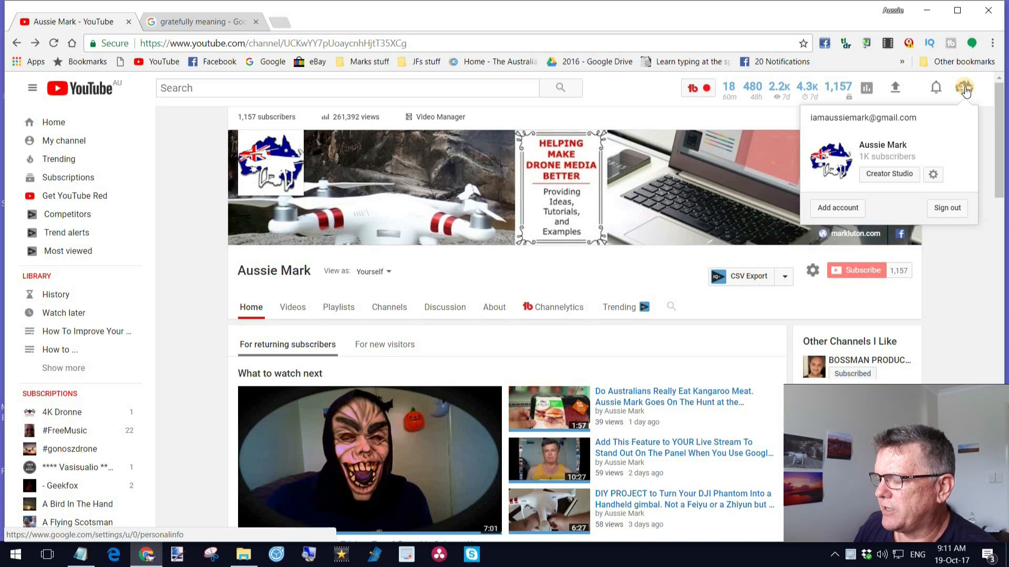
Open the live streaming events page in Creator Studio and start a new live event.
click(885, 176)
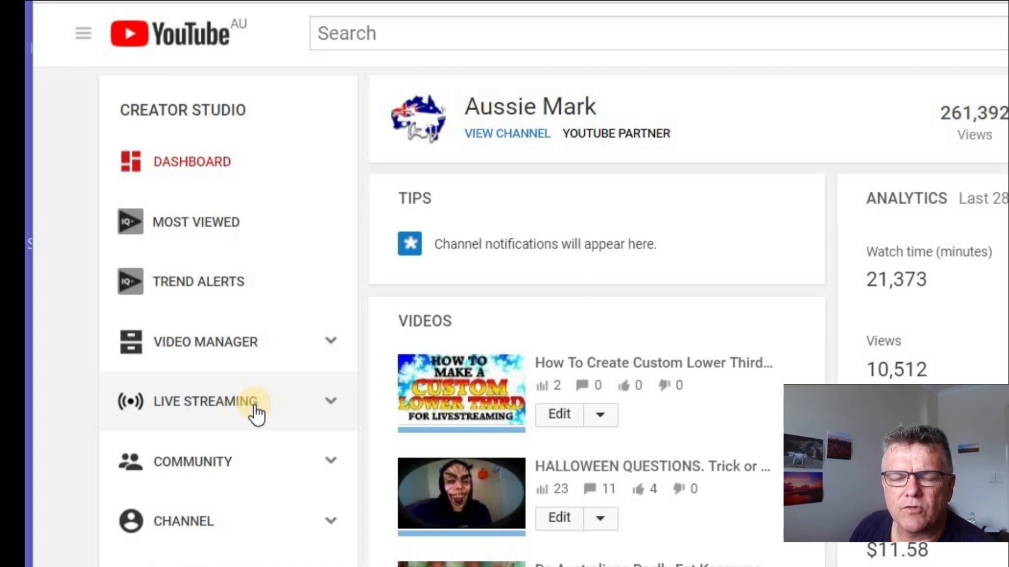
click(257, 414)
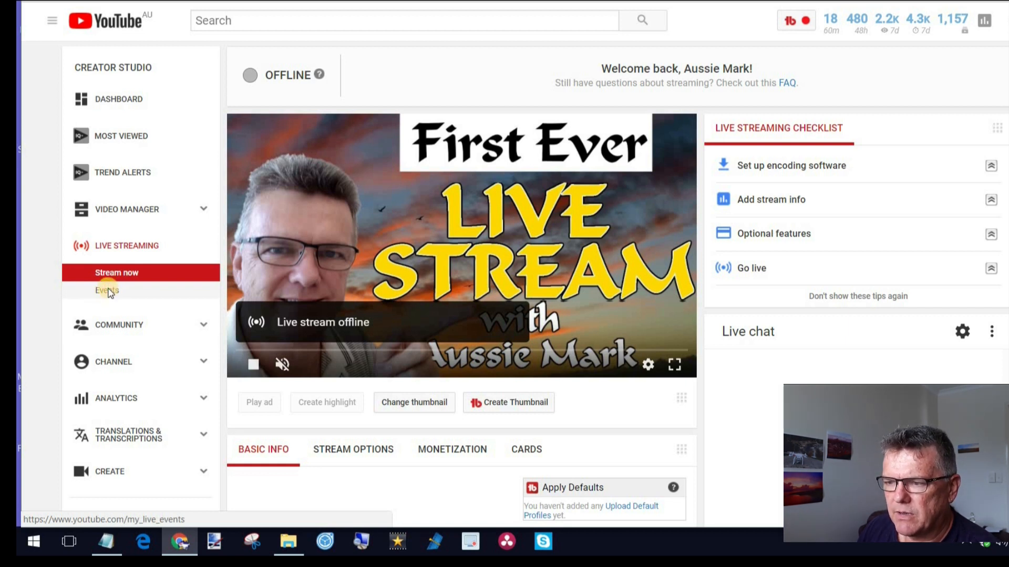
click(107, 291)
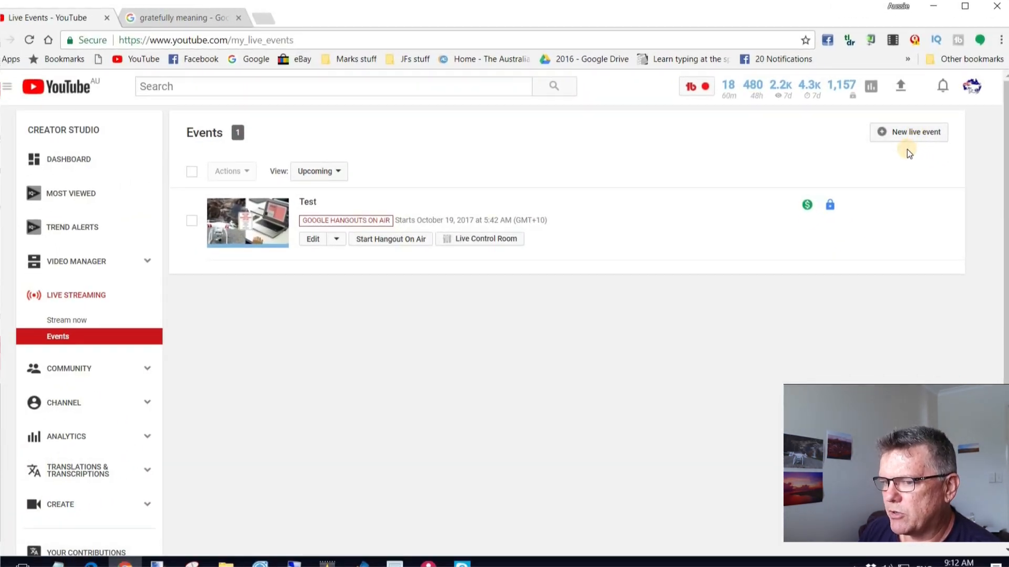
click(913, 133)
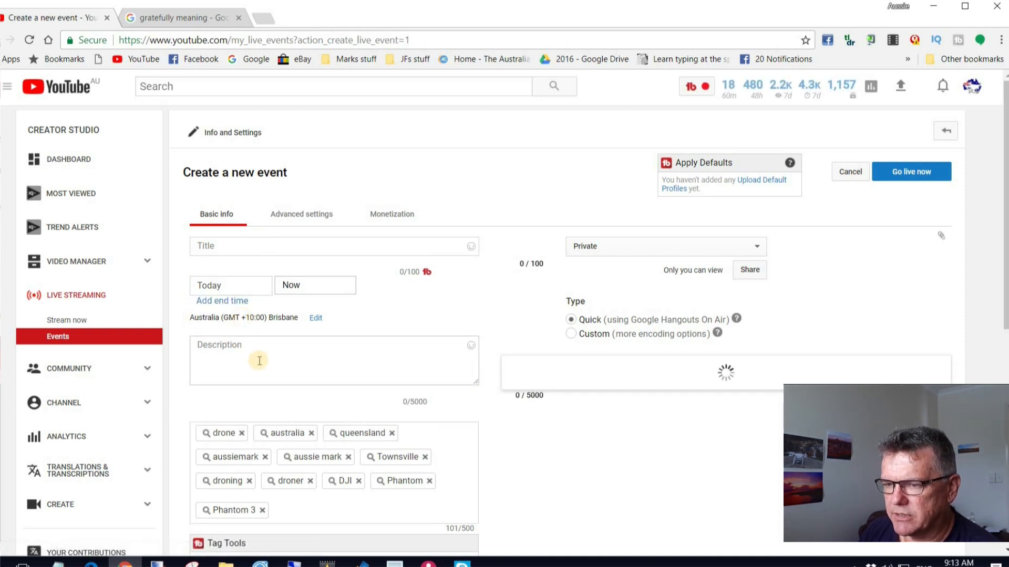
Title the event "Livestreaming with Aussie" and enter "Come chat" as its description.
click(241, 246)
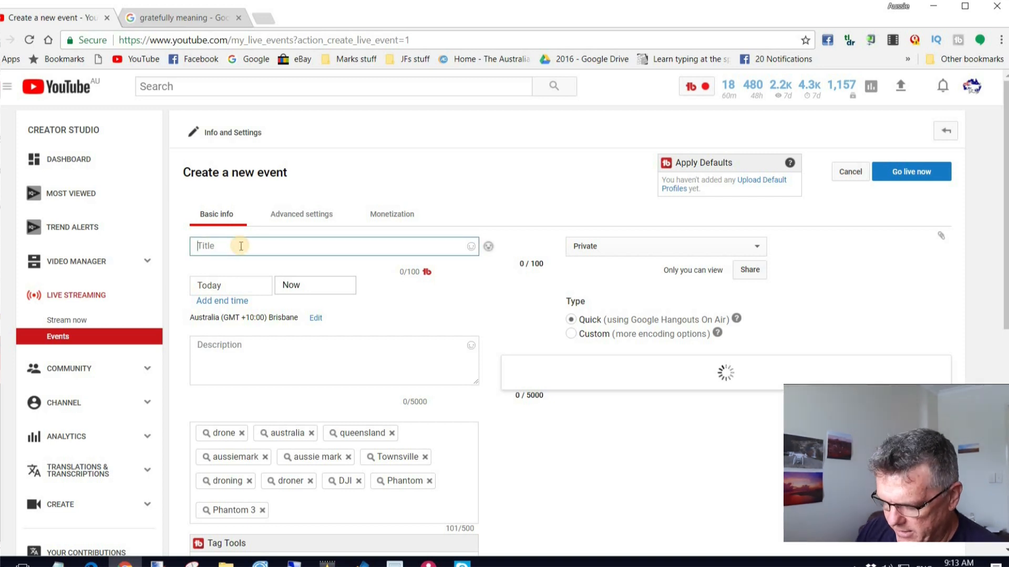
text(Livestreaming)
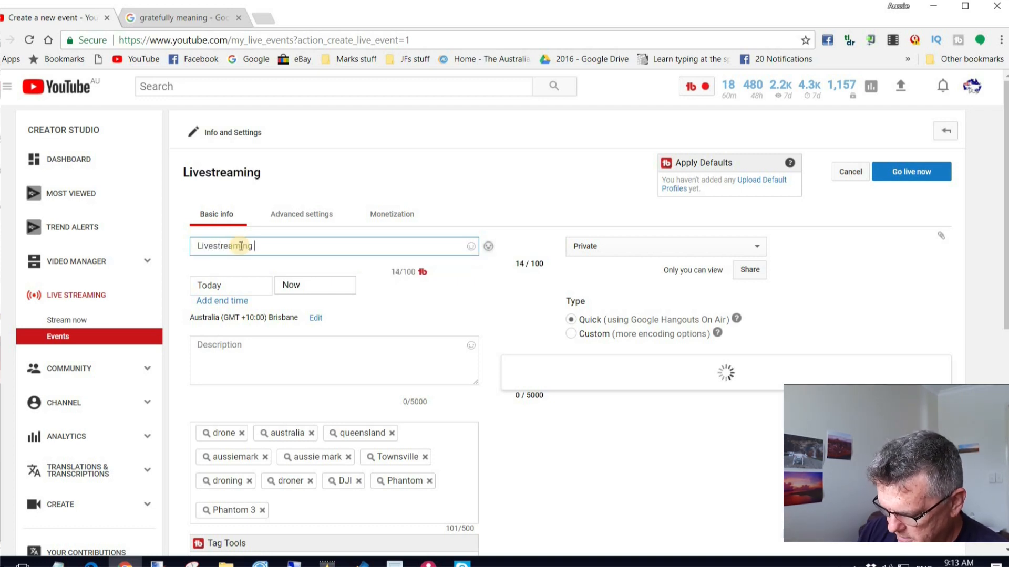
text( with A)
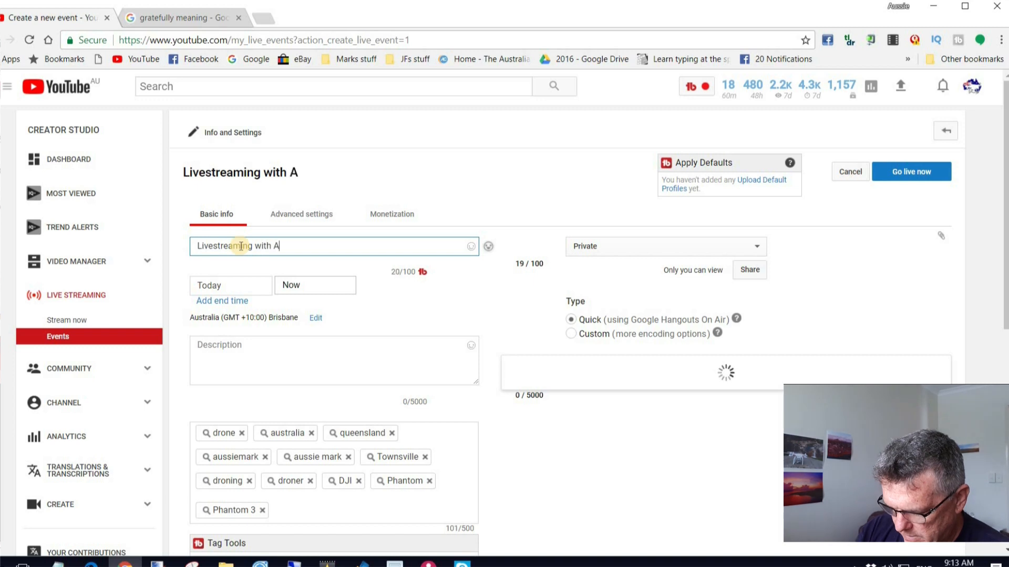
text(ussie)
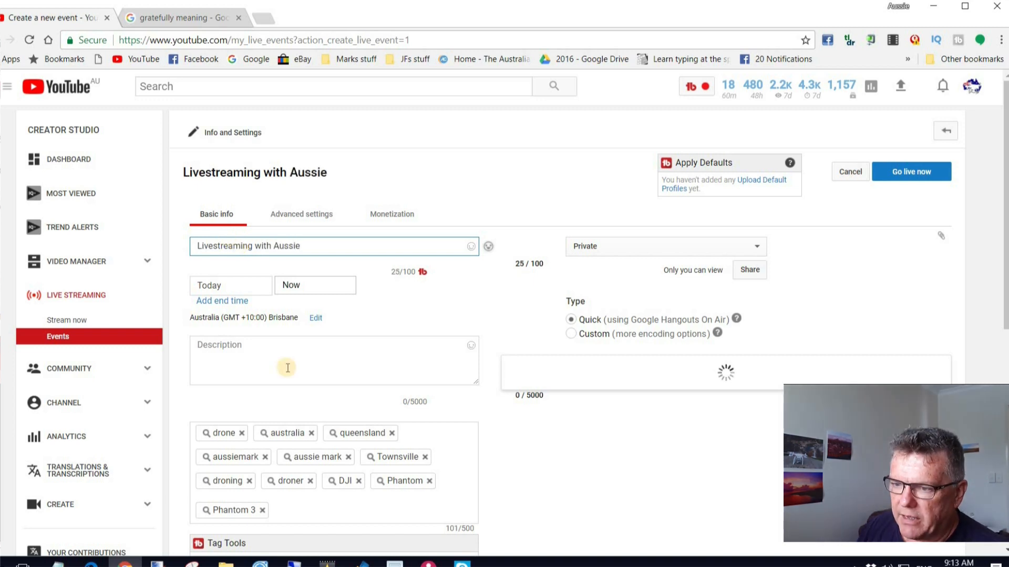
click(284, 352)
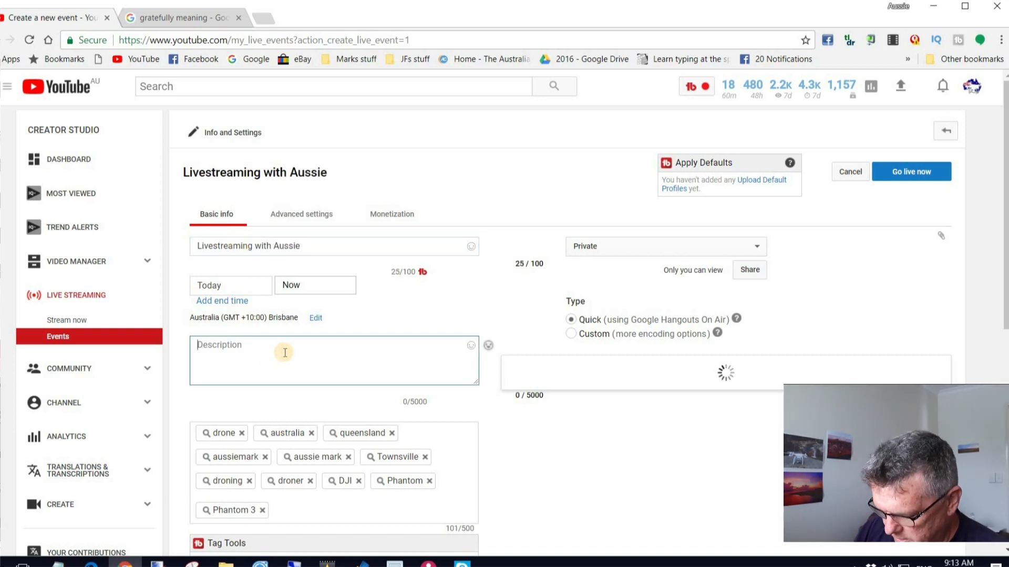
text(Come chat)
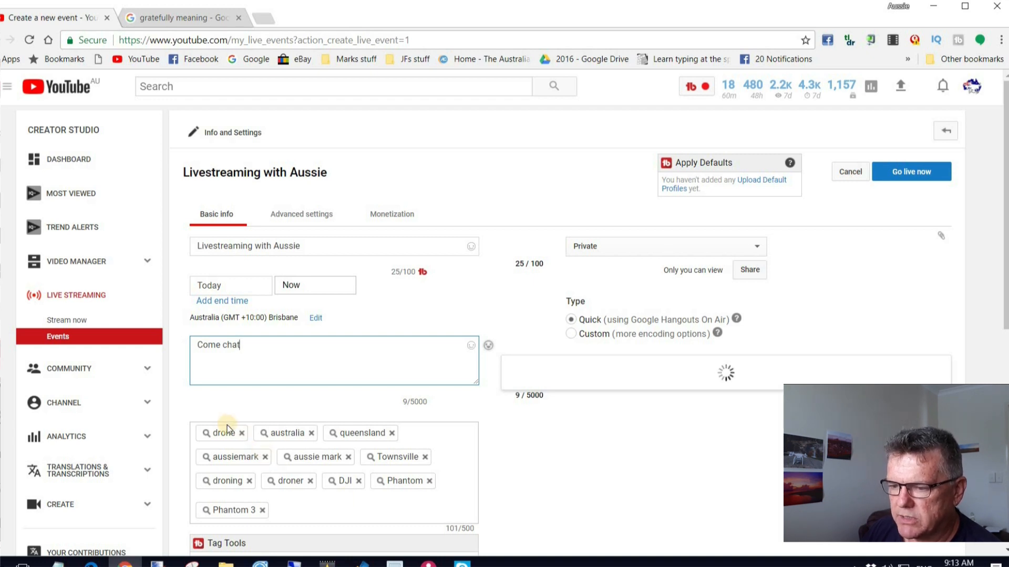
Remove the tags drone, DJI, Phantom, droner, droning and Phantom 3 from the event.
click(242, 433)
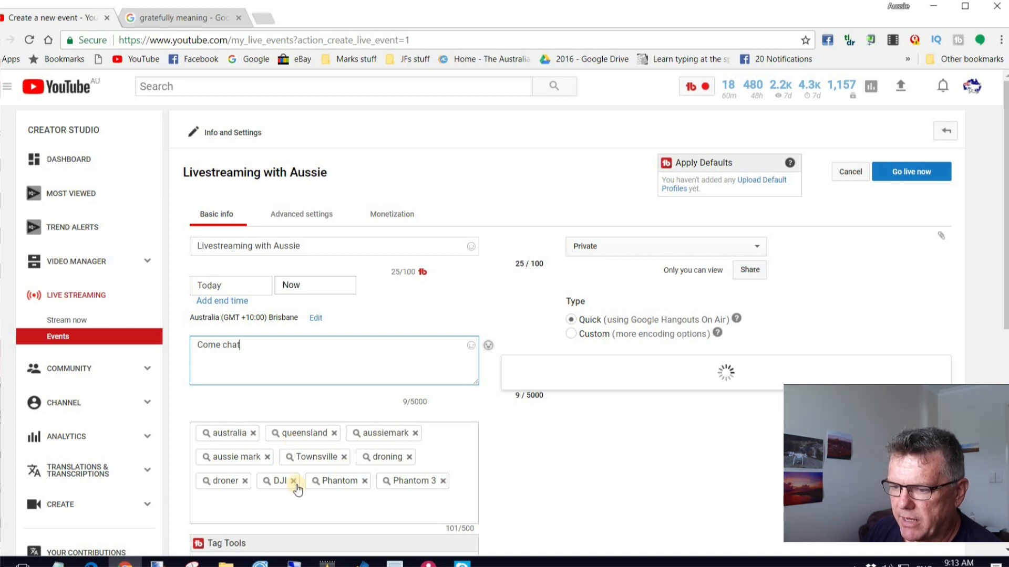
click(293, 481)
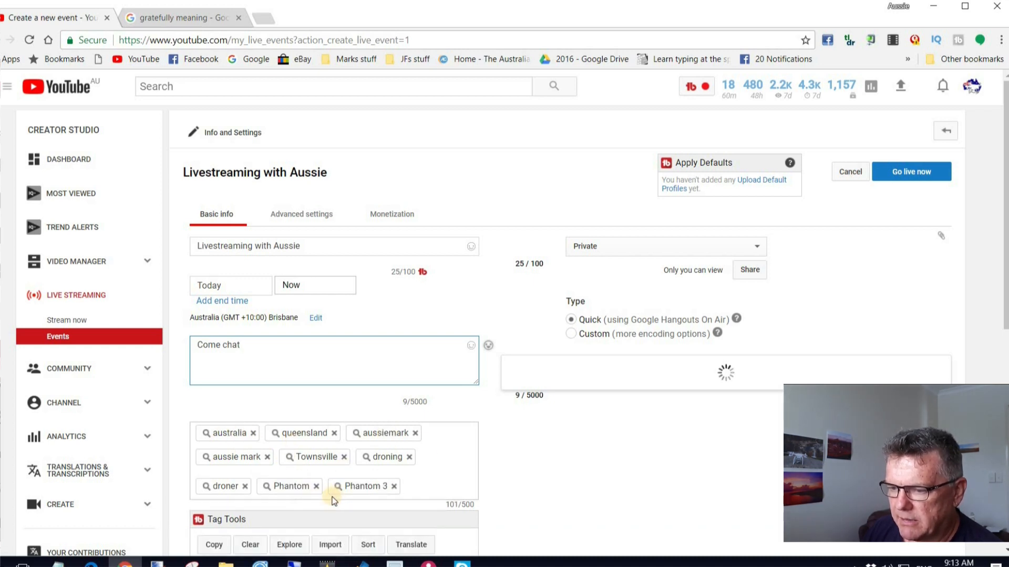
click(317, 486)
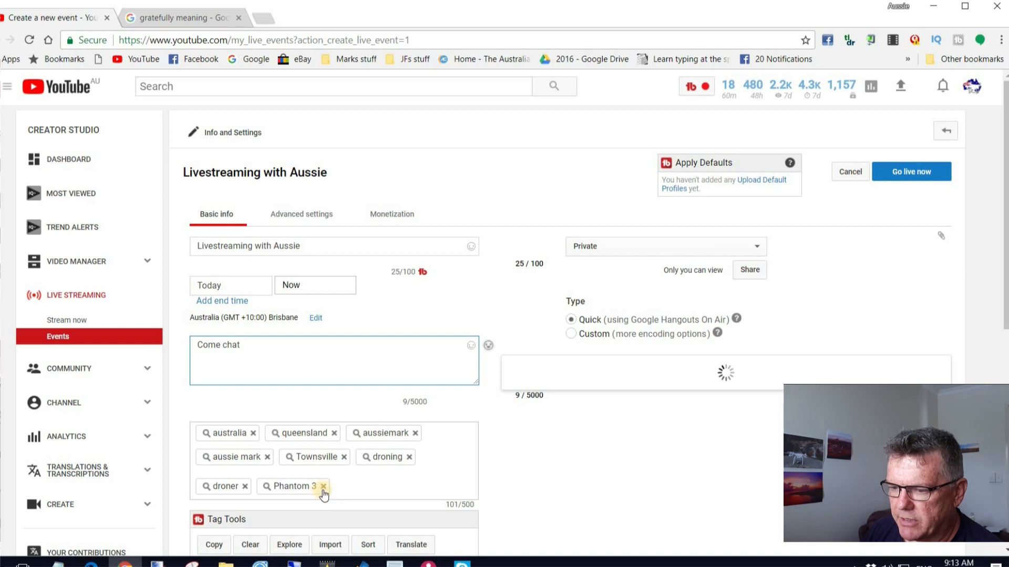
click(264, 487)
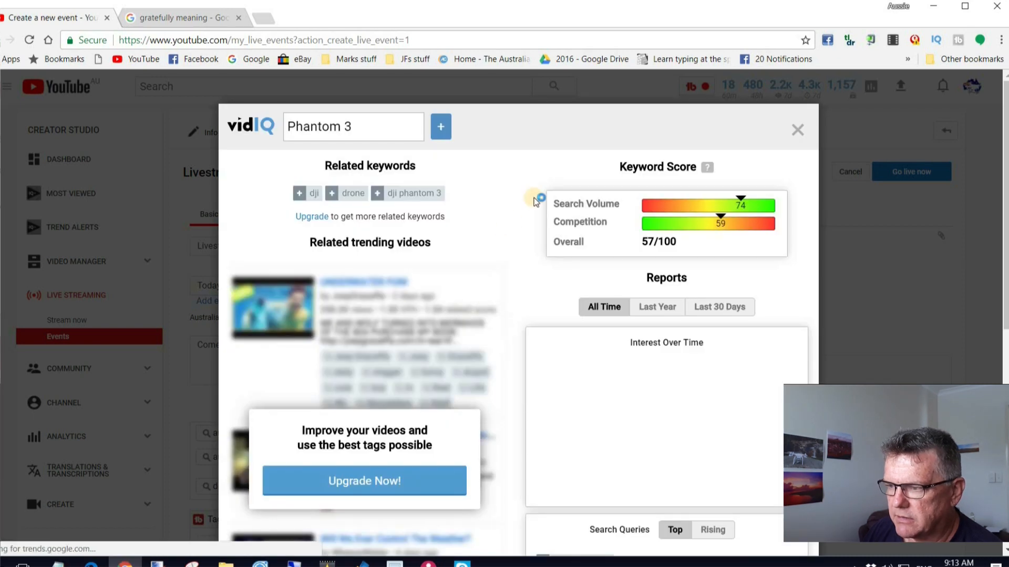
click(931, 301)
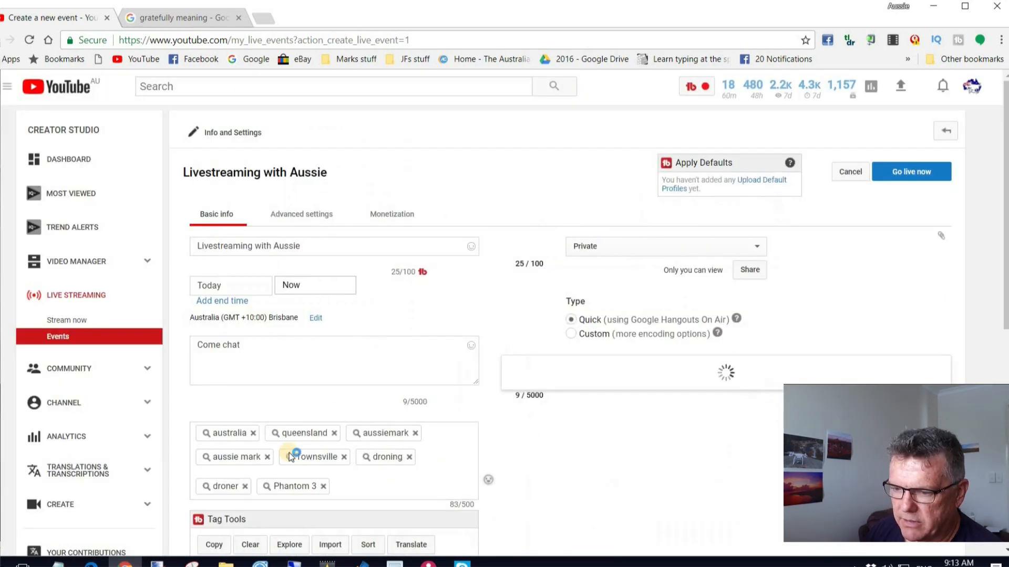
click(245, 487)
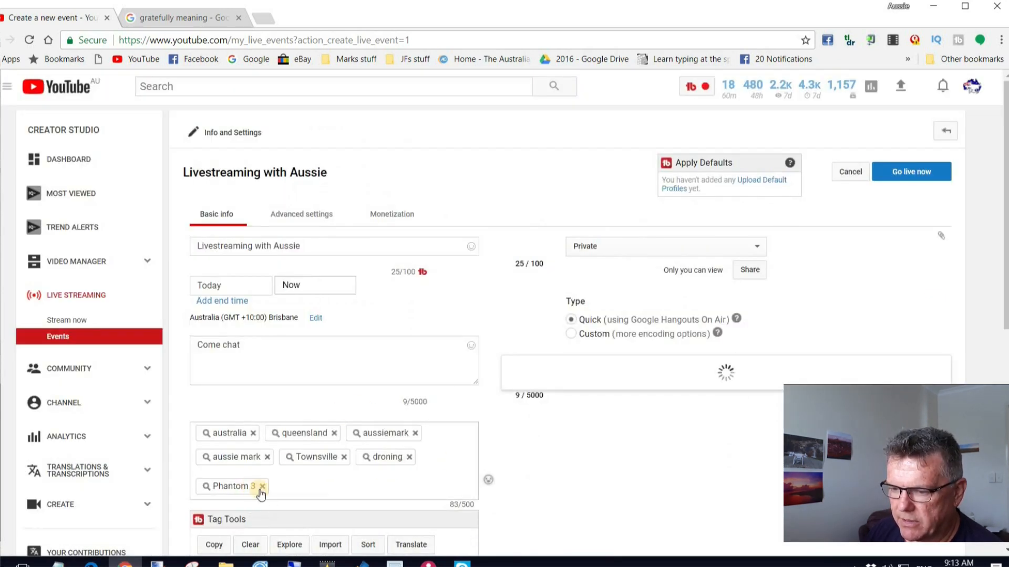
click(259, 485)
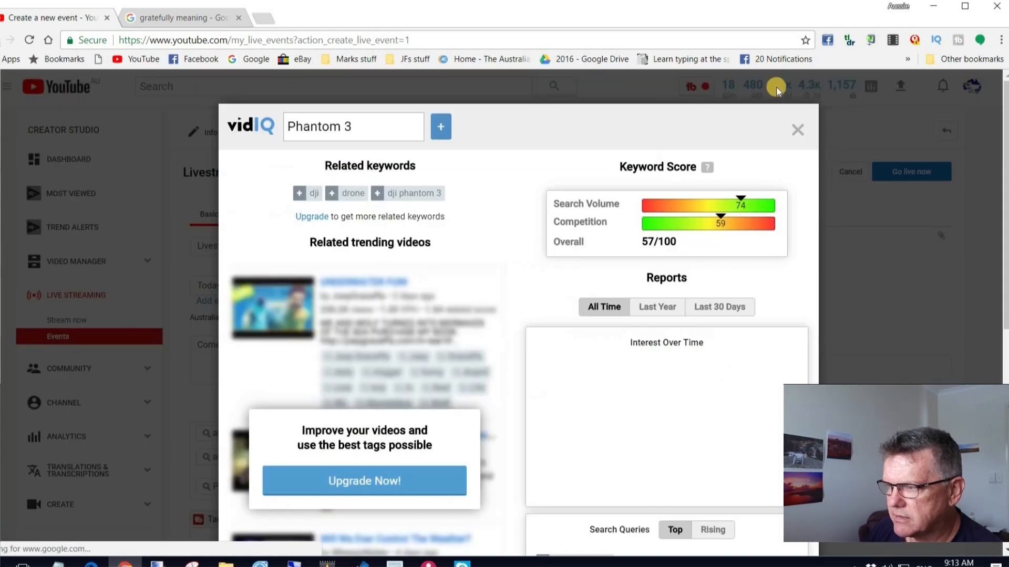
click(797, 131)
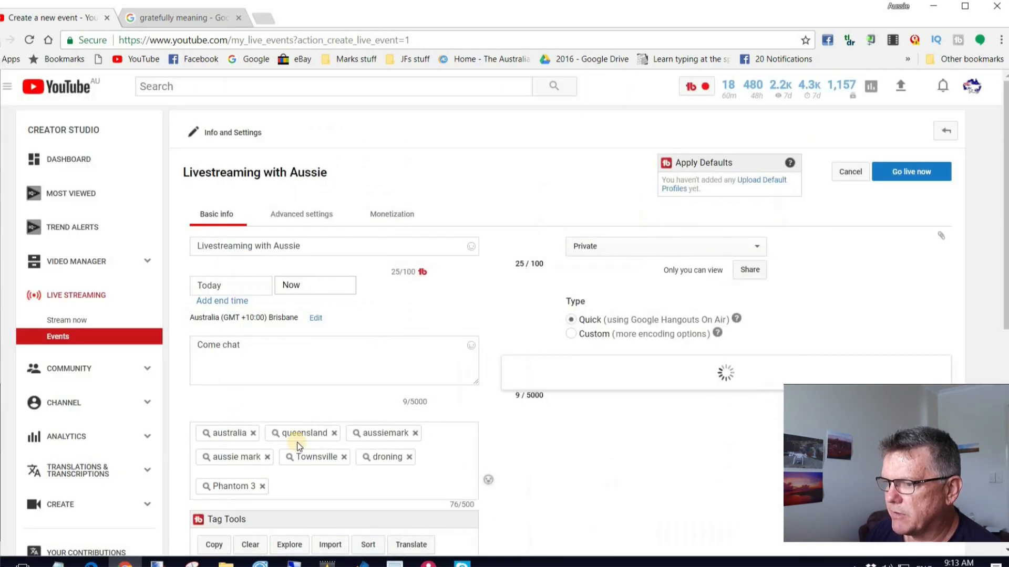
scroll(454, 352, down, 3)
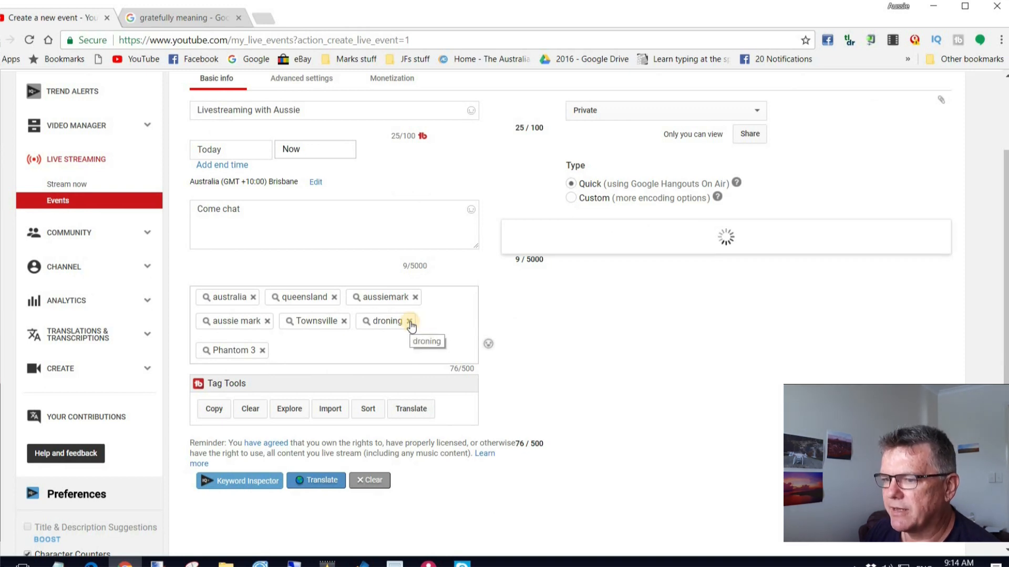
click(409, 321)
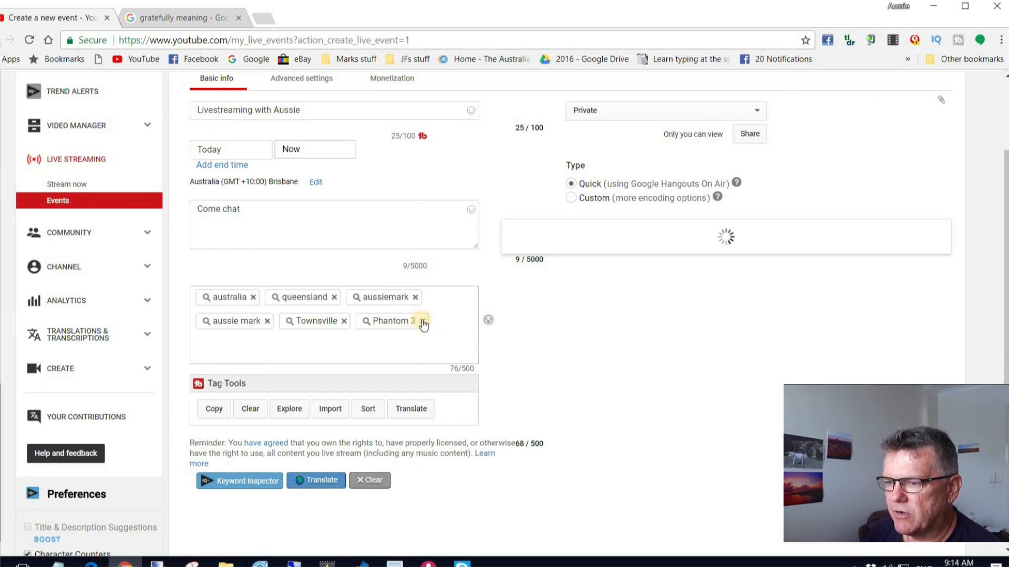
click(422, 321)
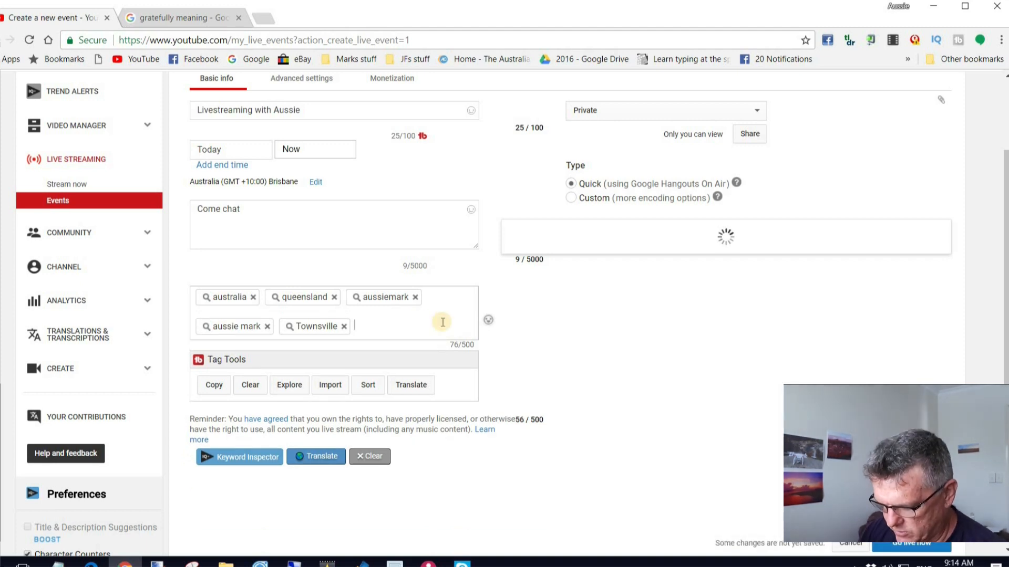
Add the tags chat, live and livestream to the event.
text(chat)
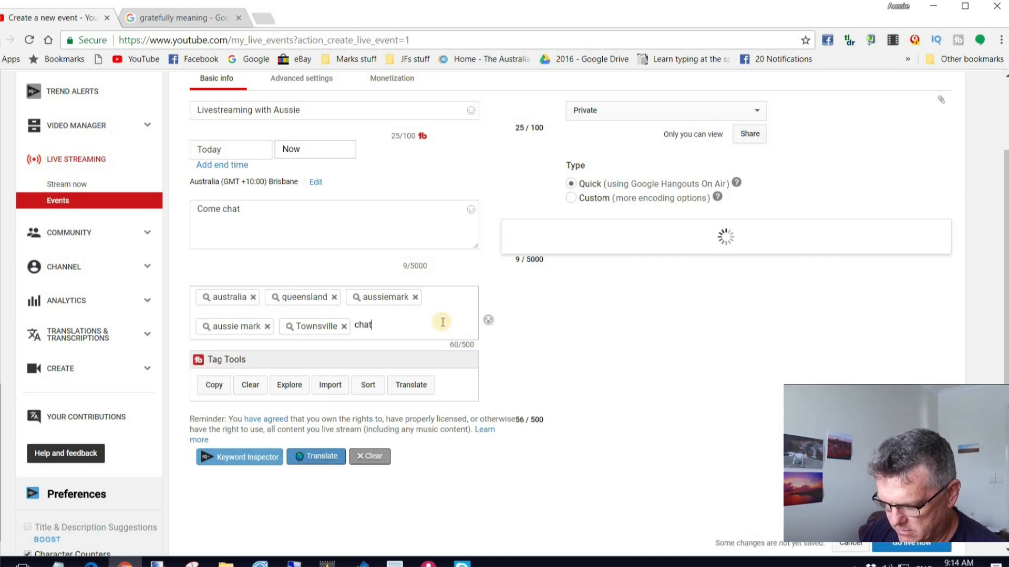
key(Return)
text(liv)
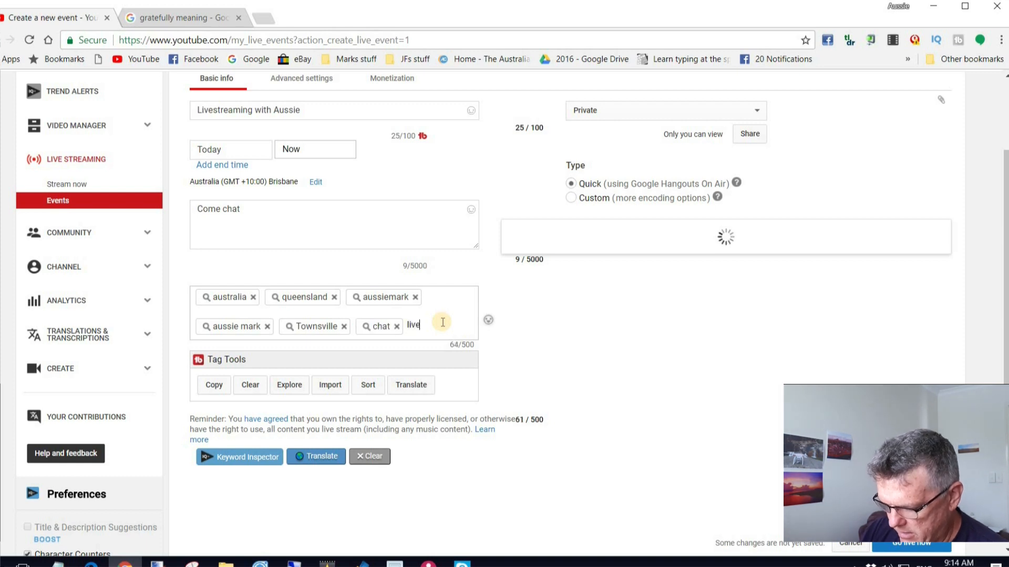
text(e)
key(Return)
text(livestream)
key(Return)
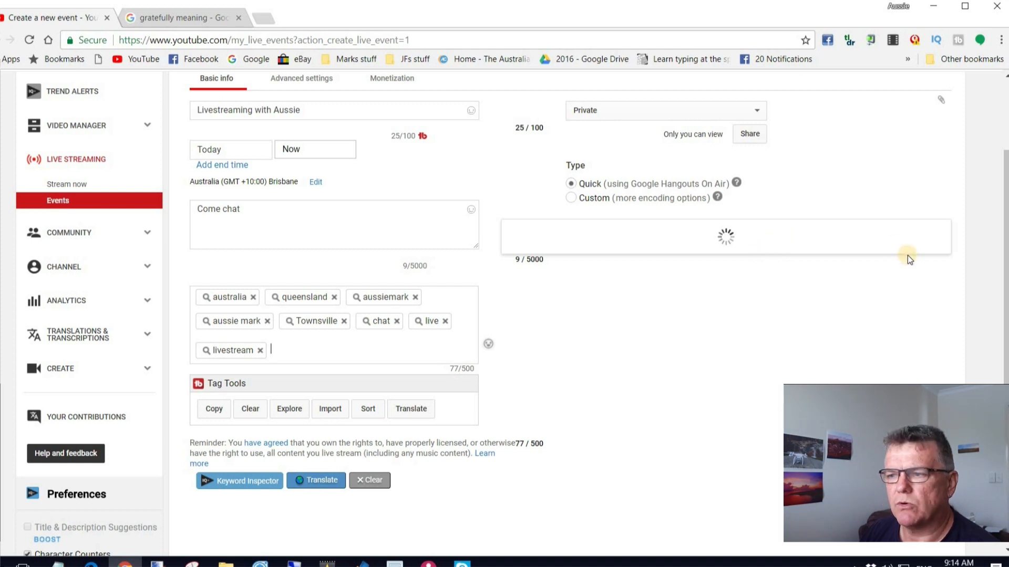
Schedule the event's start date for Oct 21, 2017.
scroll(903, 289, up, 3)
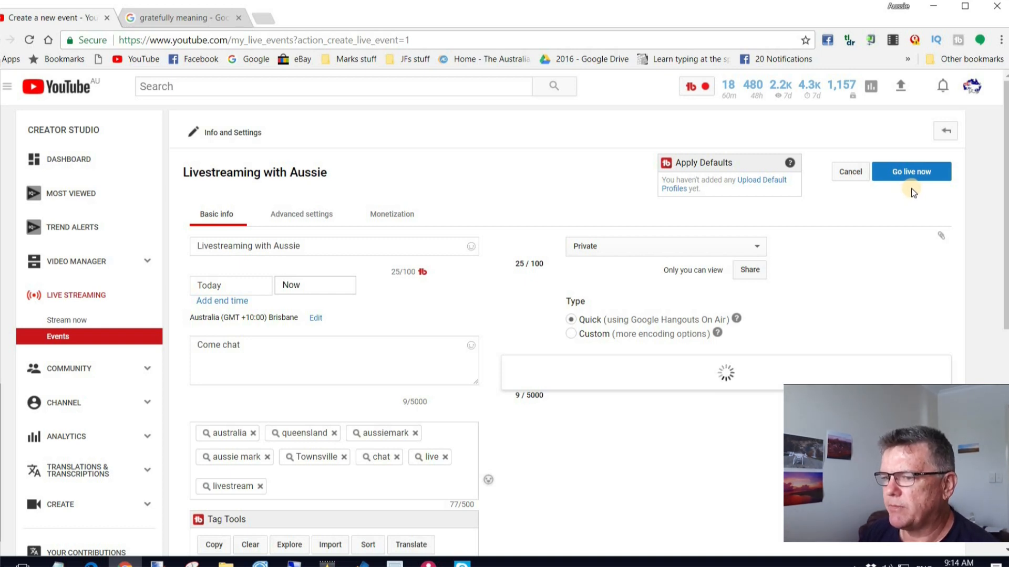
scroll(326, 214, down, 3)
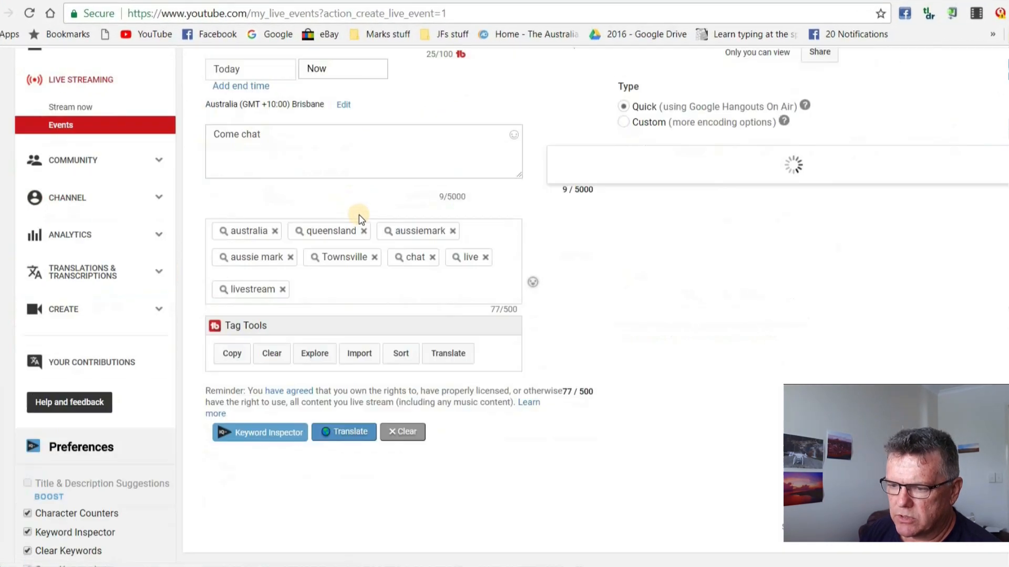
scroll(732, 245, up, 2)
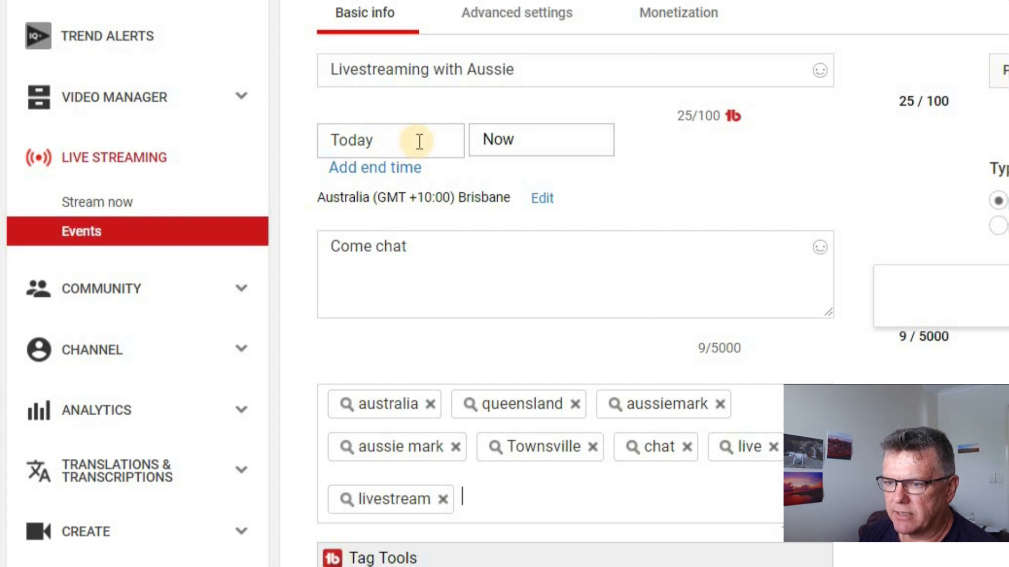
click(398, 144)
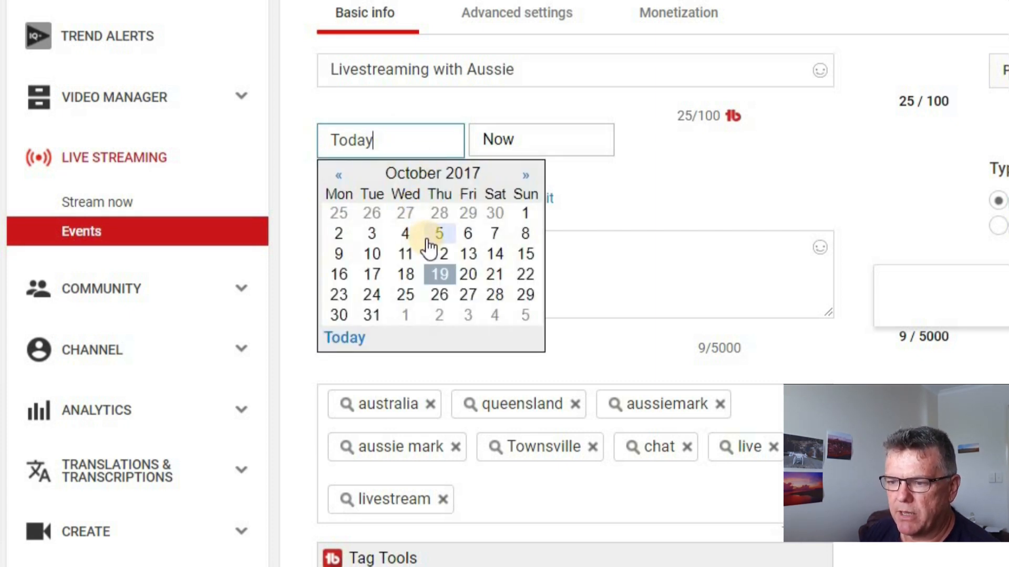
click(494, 274)
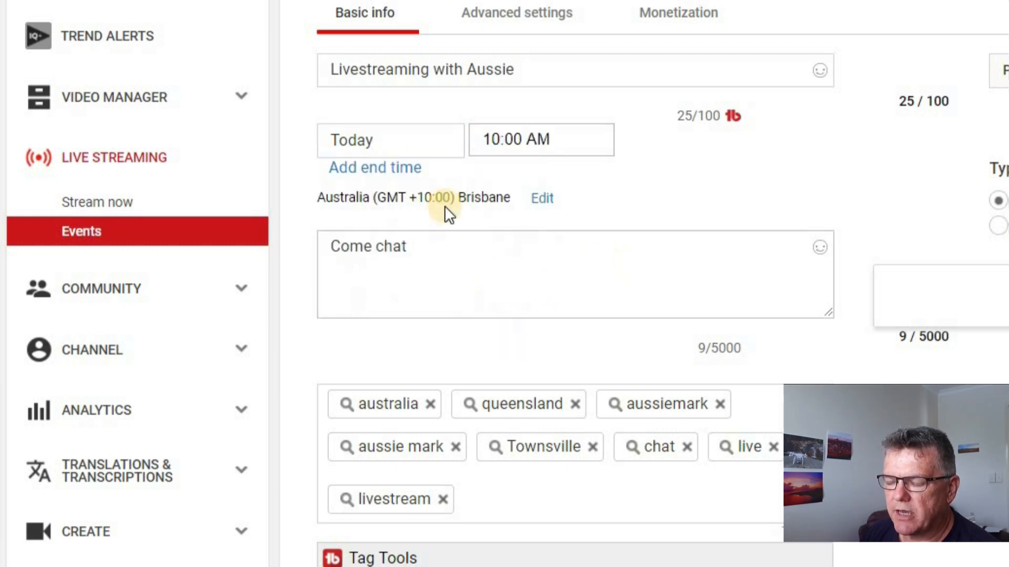
click(432, 135)
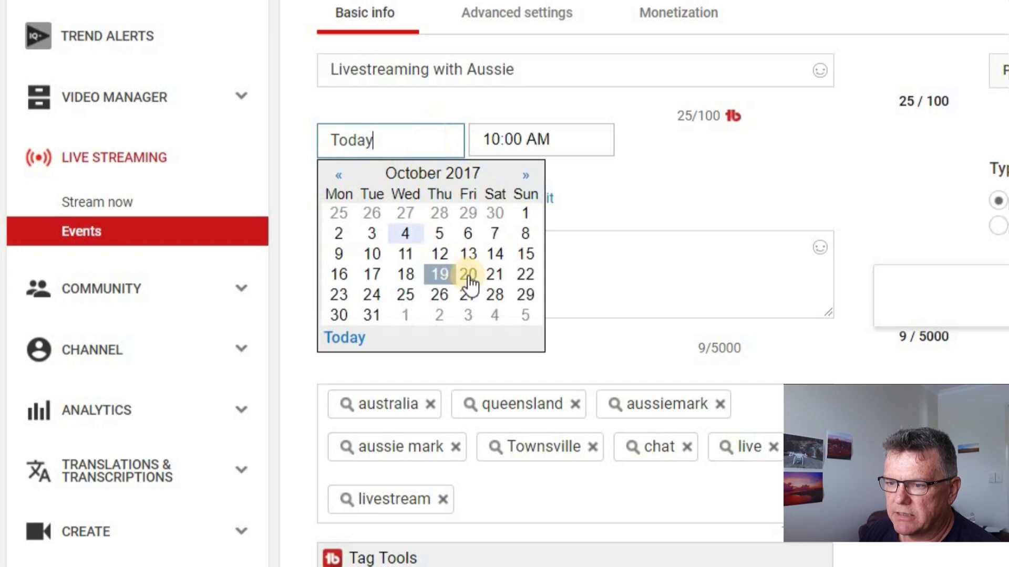
click(488, 275)
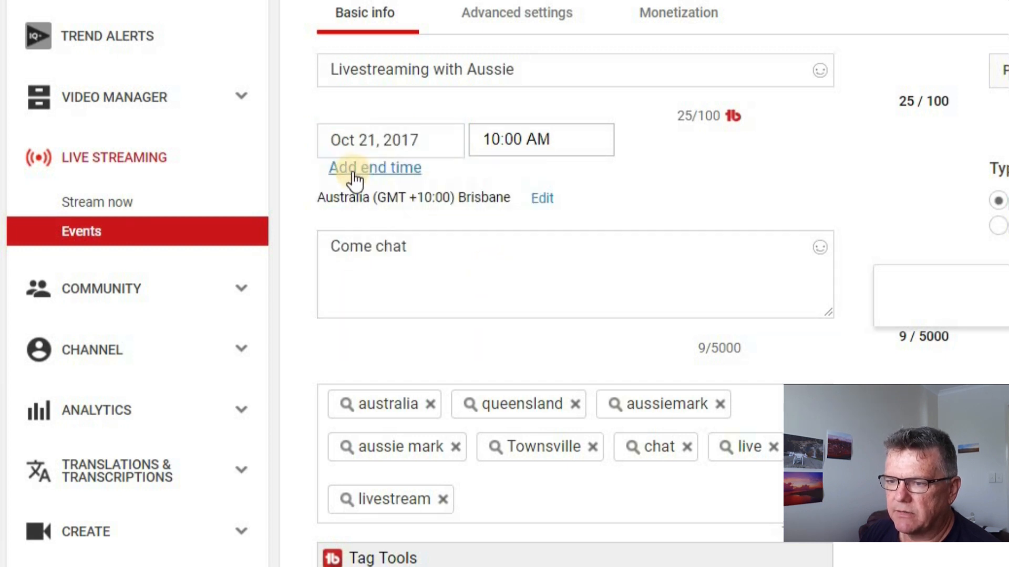
Set the event's start time to 7:00 AM.
click(583, 140)
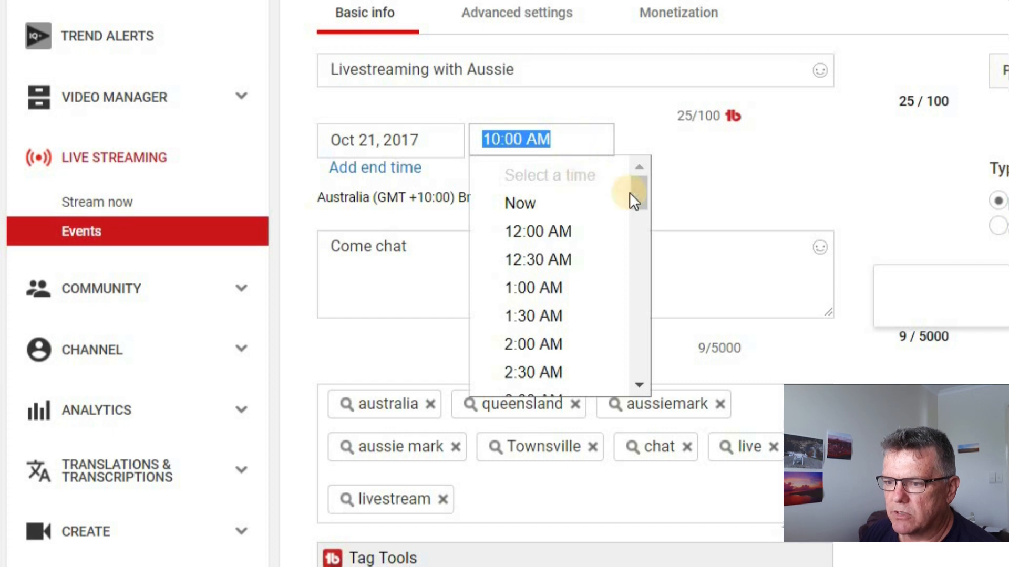
drag(641, 198, 635, 264)
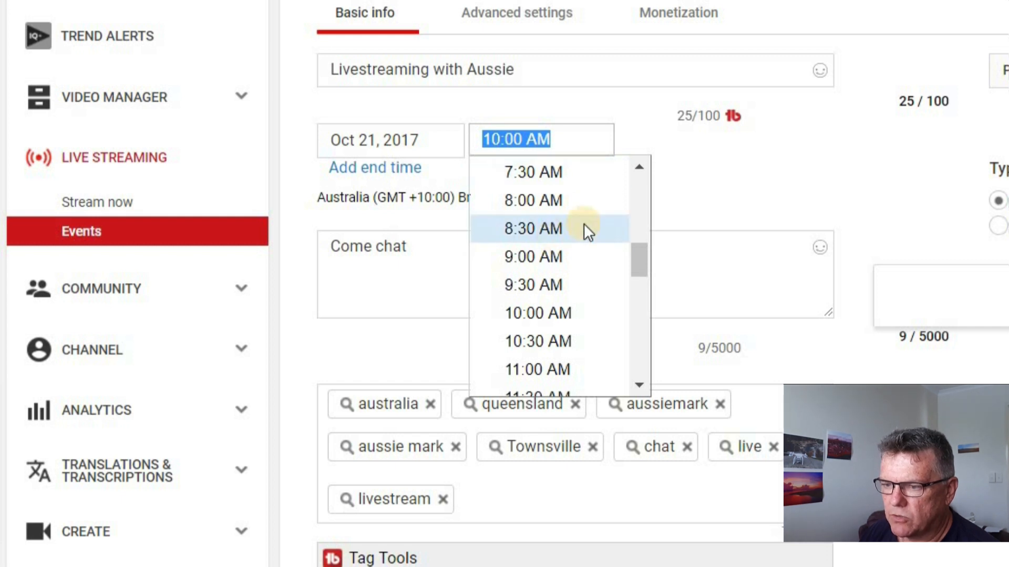
drag(641, 270, 624, 255)
click(570, 272)
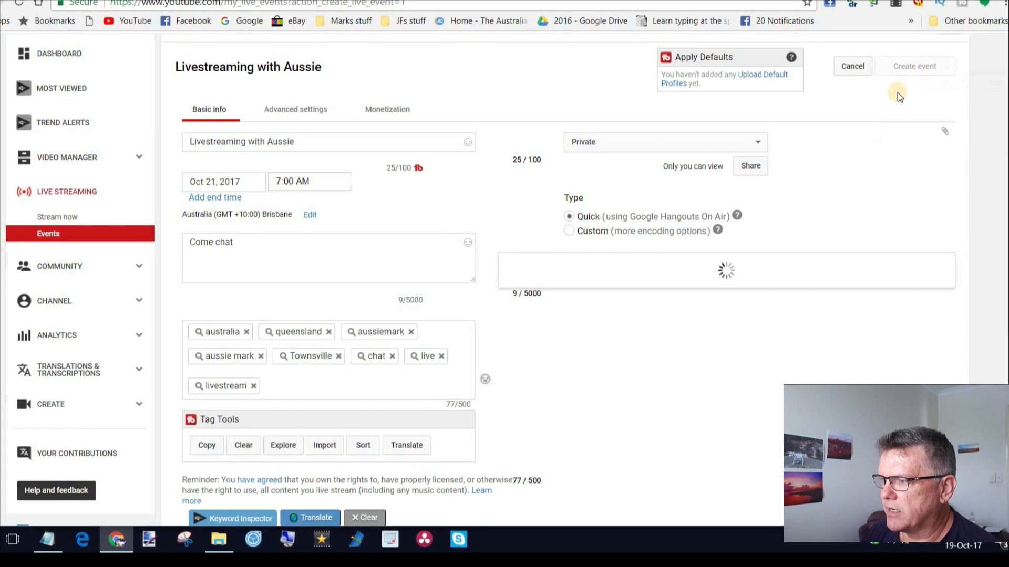
scroll(891, 109, up, 1)
scroll(904, 100, up, 1)
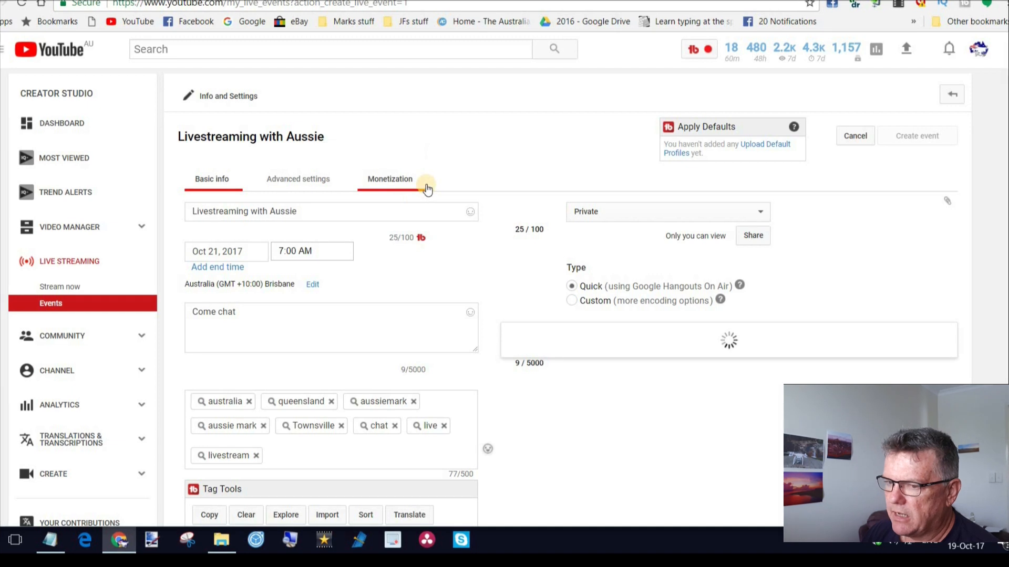
Start the Hangout On Air for the "Livestreaming with Aussie" event from the upcoming live events list.
click(67, 261)
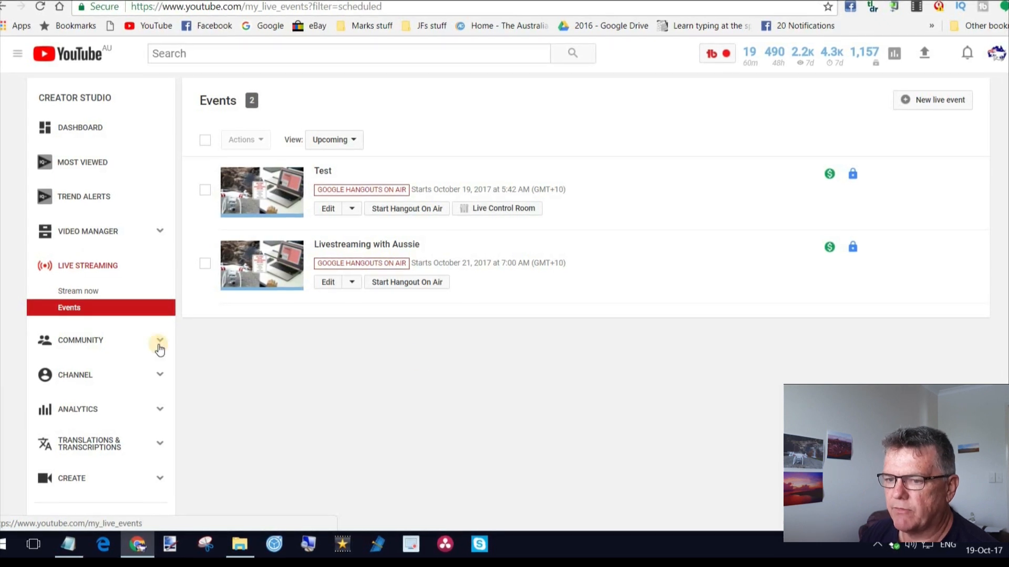
click(408, 284)
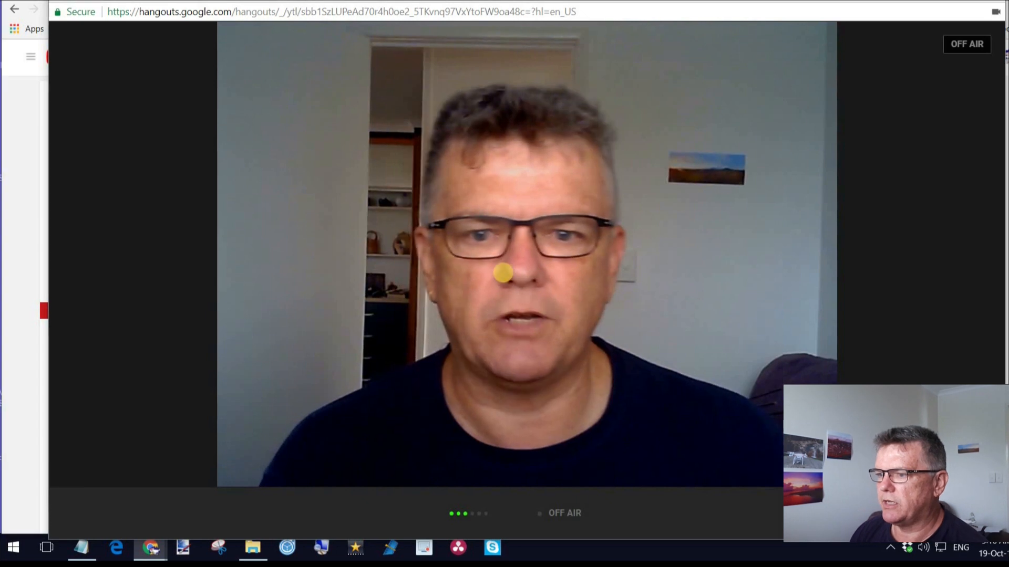
mouse_move(320, 249)
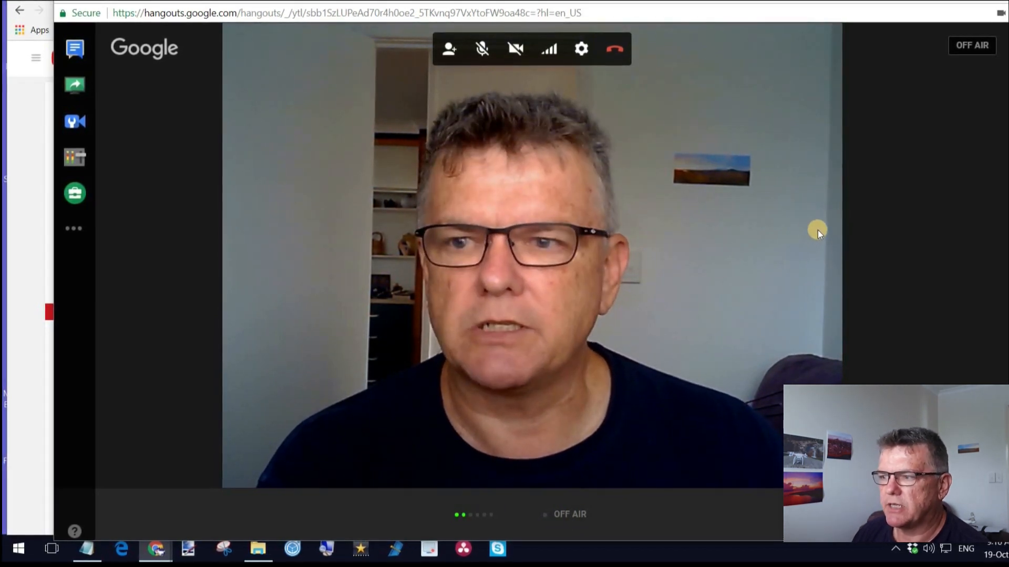
drag(816, 1, 825, 0)
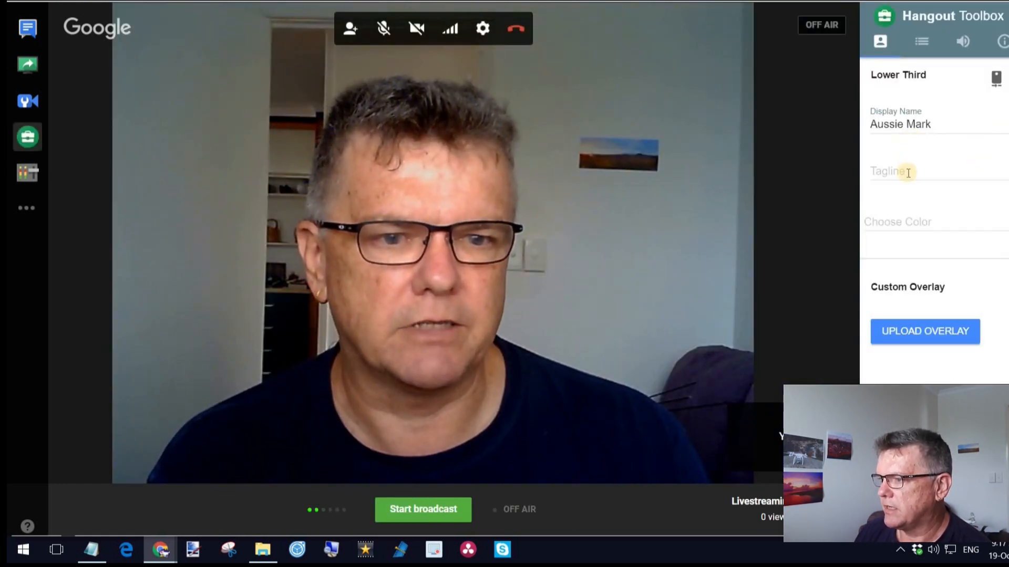
Set the lower third's tagline to "Chat away" in the Hangout Toolbox.
click(910, 168)
text(Chat)
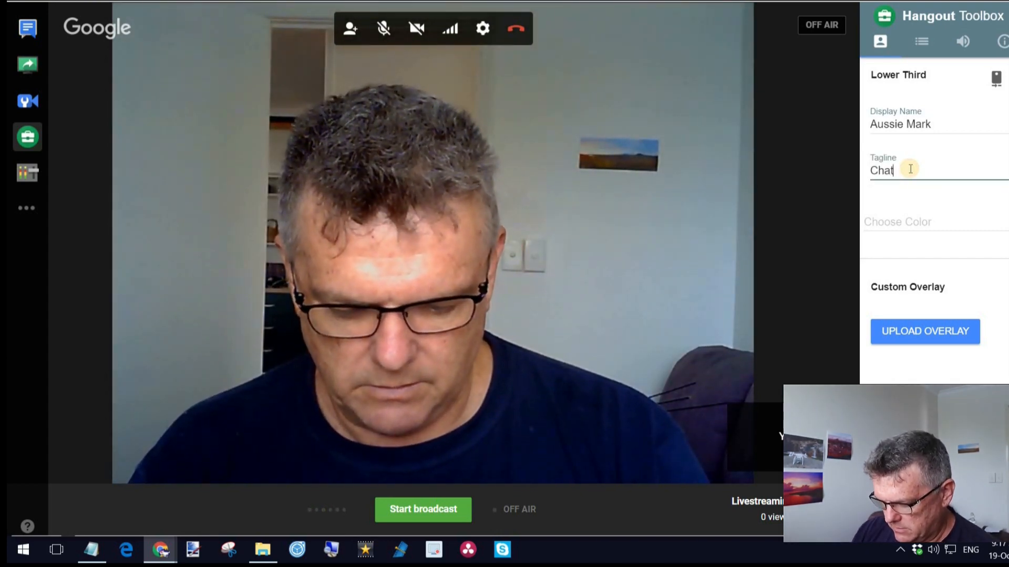
text( away)
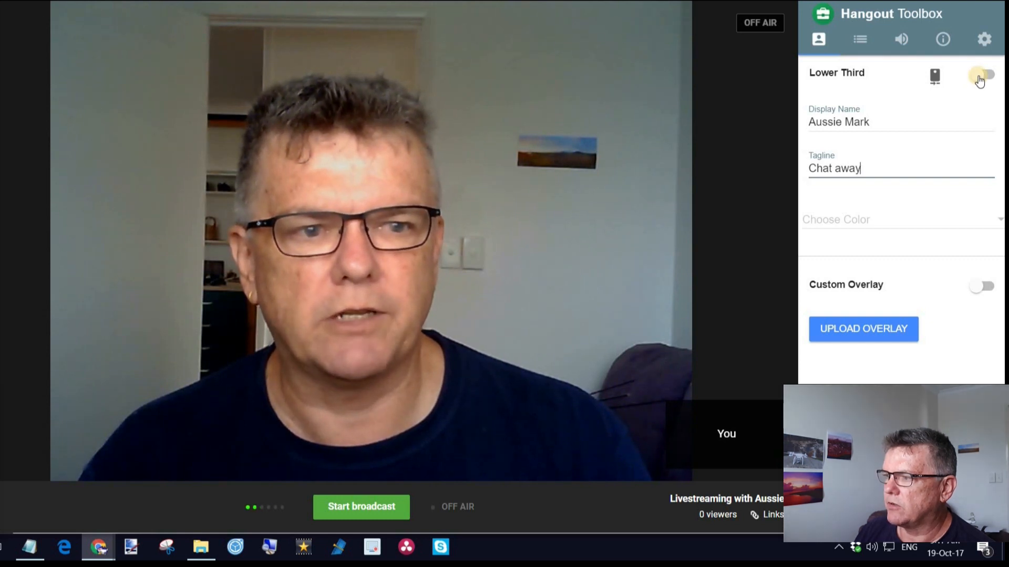
Turn on the lower third overlay and mirror the video.
click(975, 83)
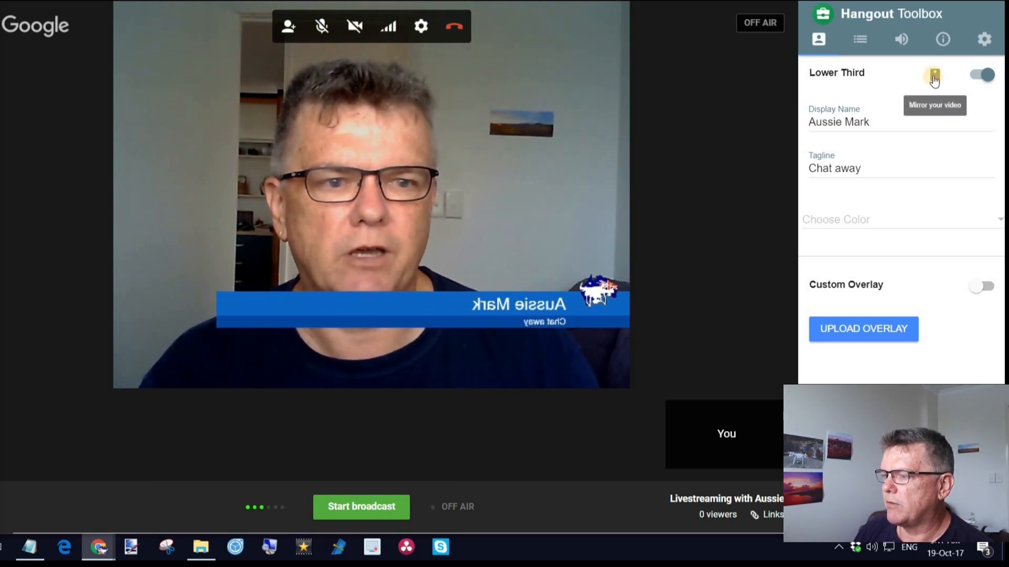
click(934, 77)
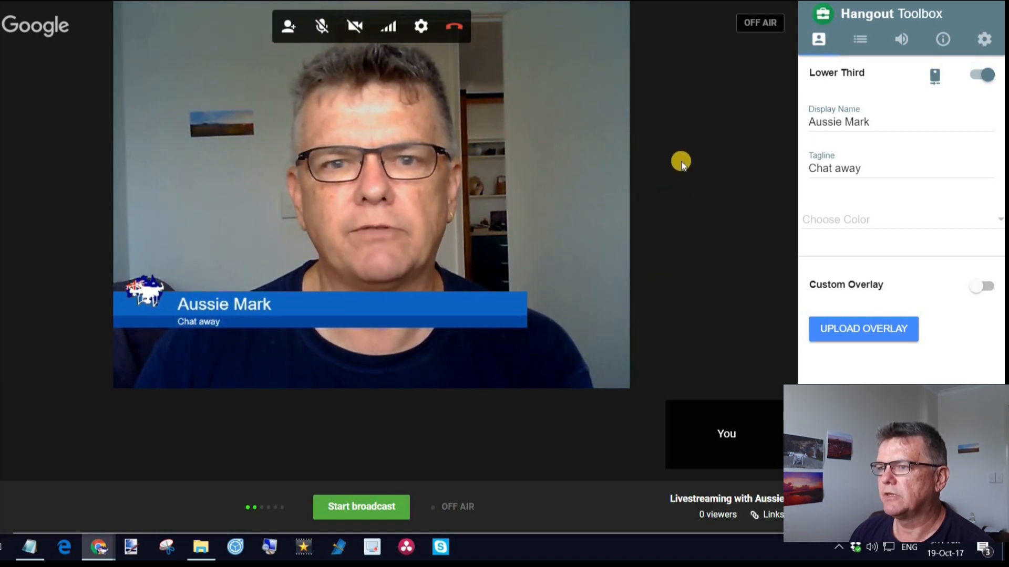
Bring up the hangout's people invitation and select its permanent link.
click(287, 27)
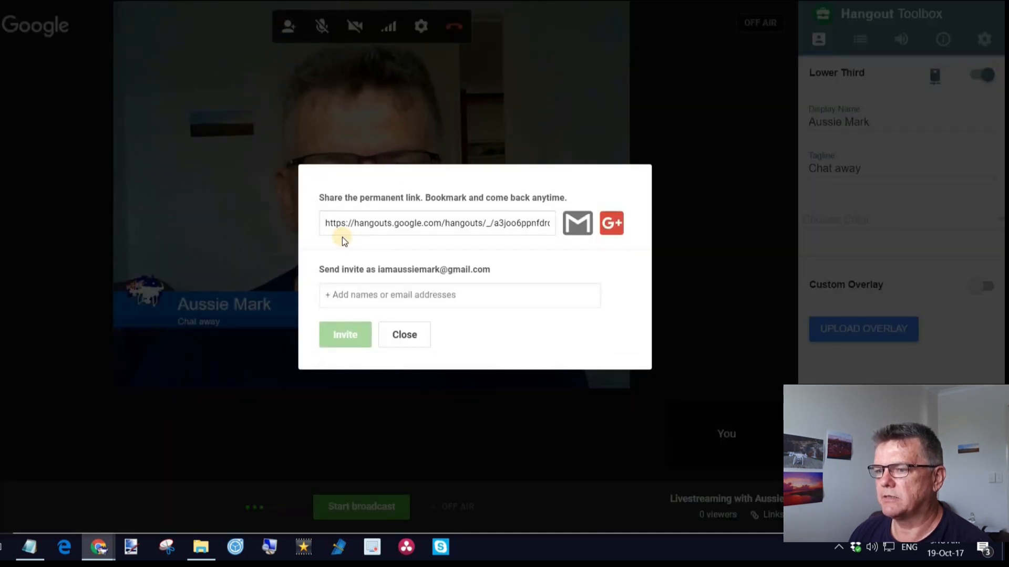
drag(324, 224, 465, 231)
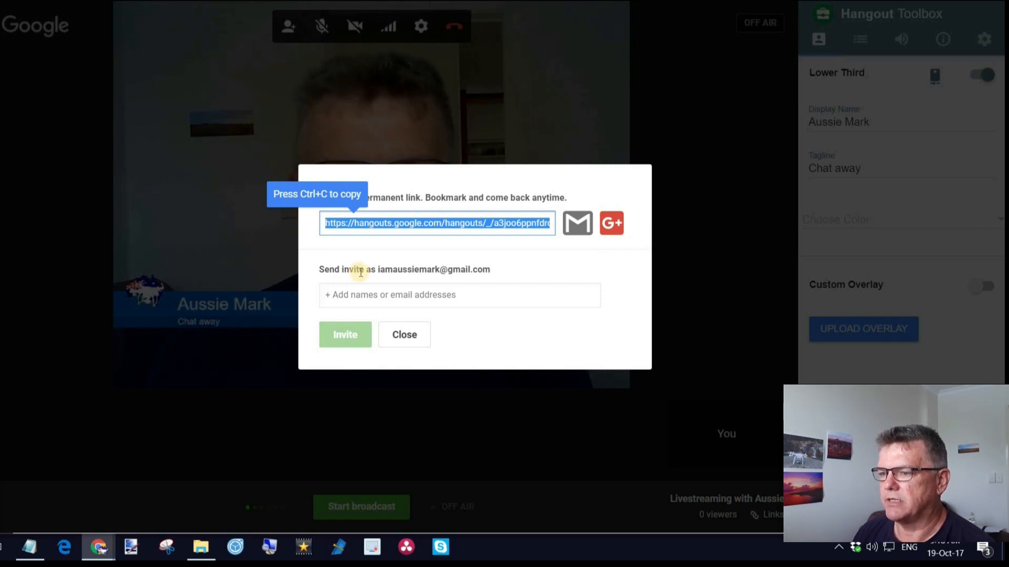
Look up an invitee by first name in the hangout invitation and clear the entry.
click(375, 296)
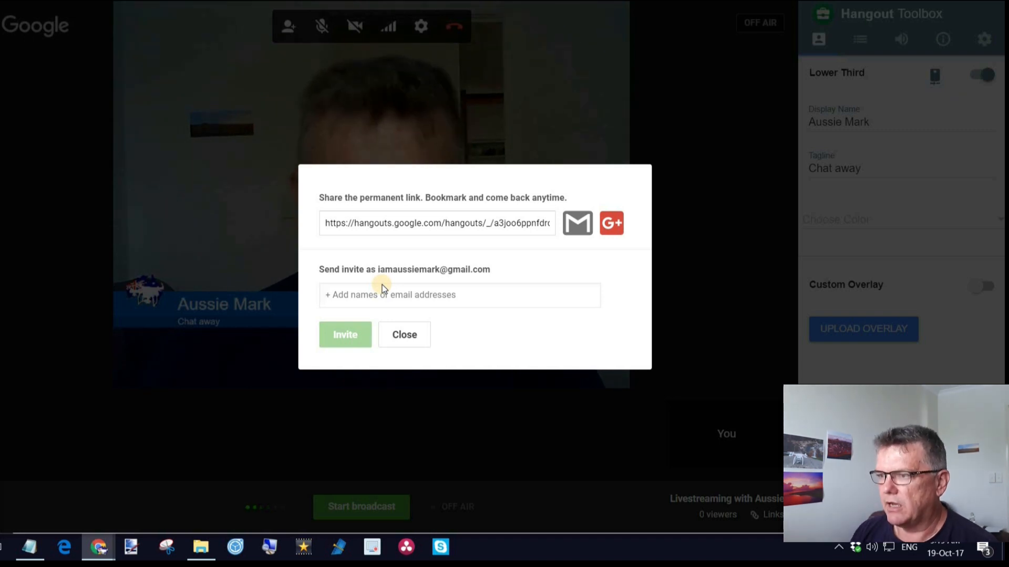
text(r)
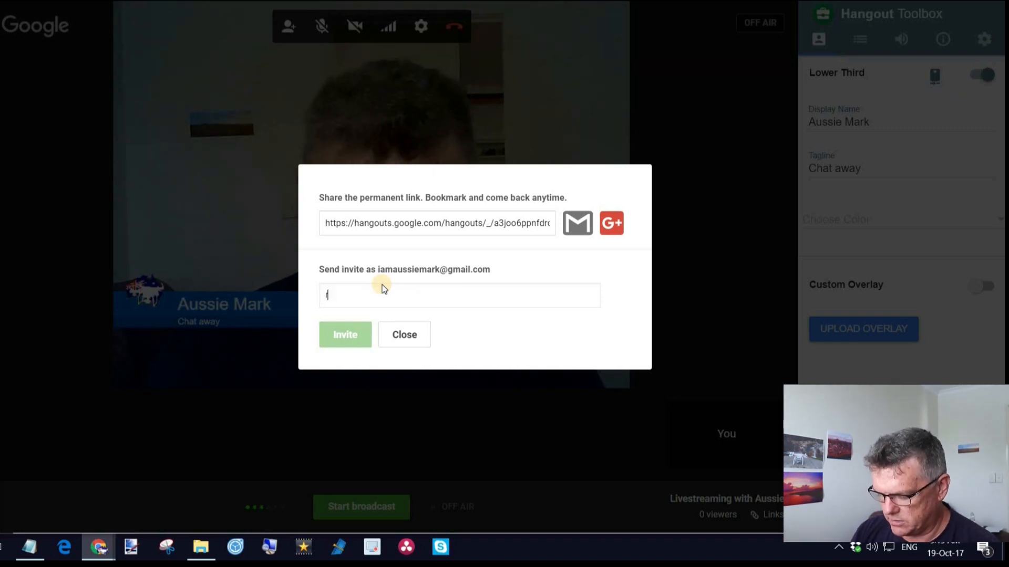
text(ichard)
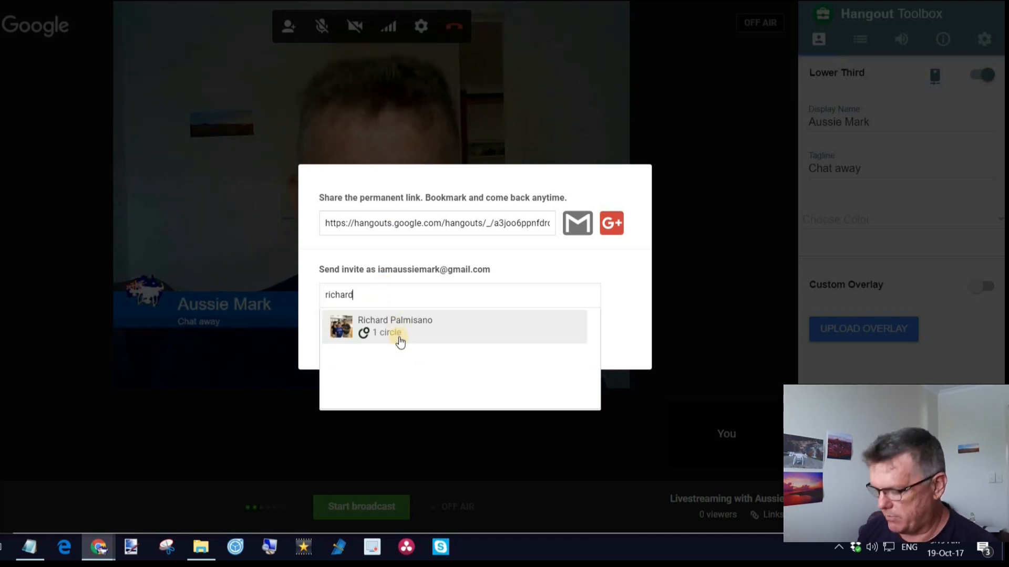
key(BackSpace)
key(BackSpace)
key(BackSpace)
key(BackSpace)
key(BackSpace)
key(BackSpace)
key(BackSpace)
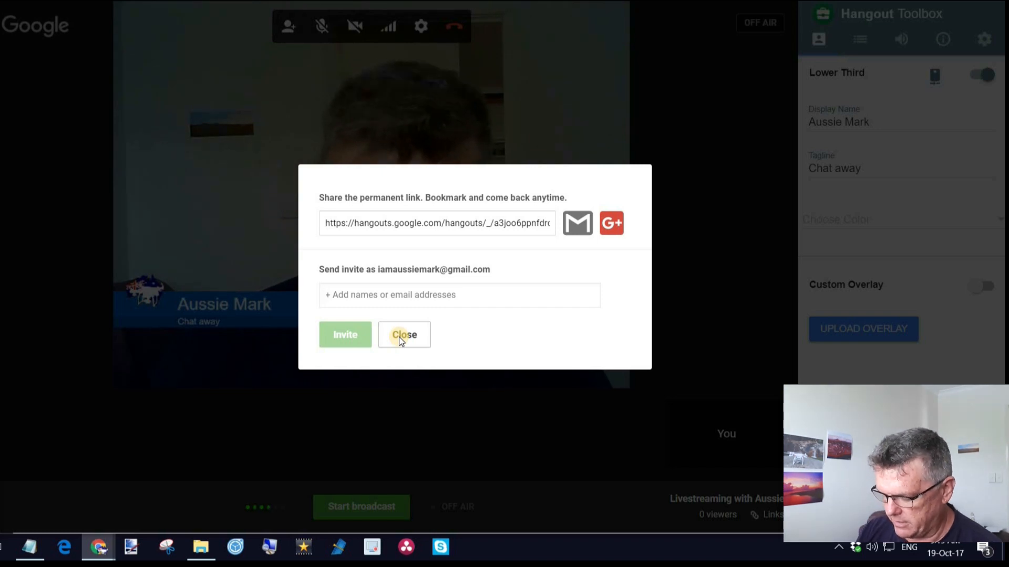
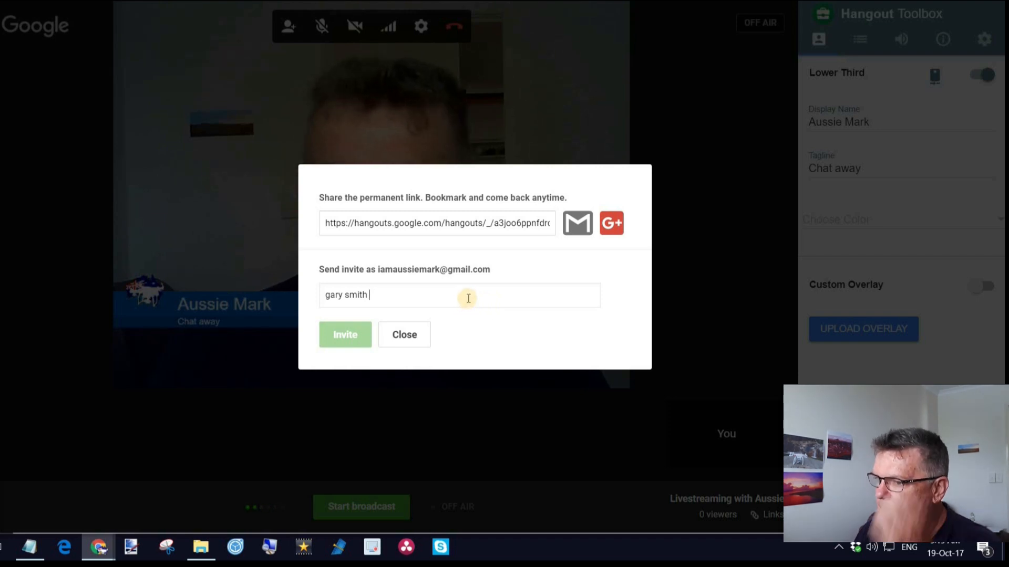
Look up a second invitee by full name and empty the invitee field again.
drag(376, 298, 267, 290)
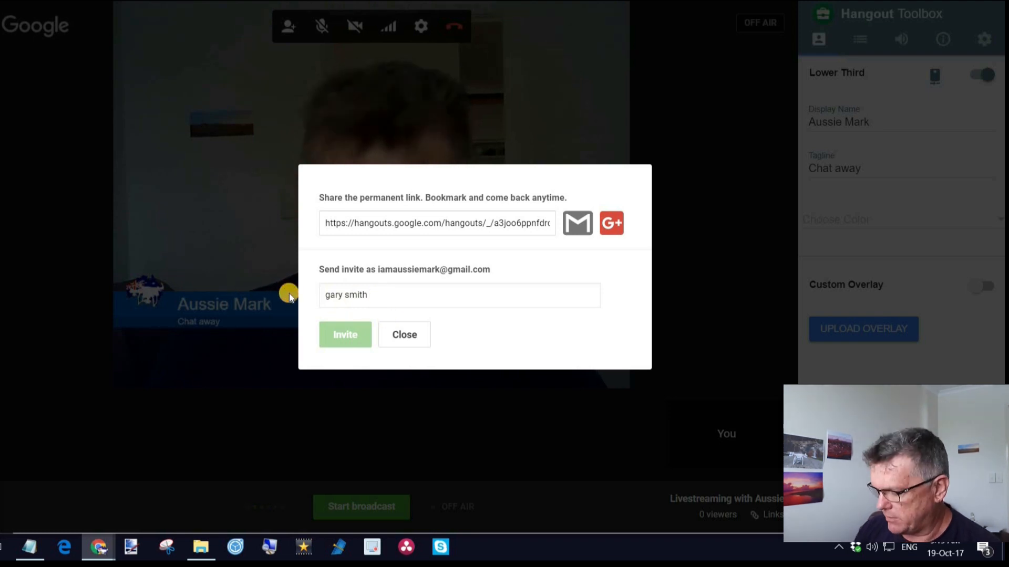
key(BackSpace)
key(BackSpace)
key(BackSpace)
key(BackSpace)
key(BackSpace)
key(BackSpace)
key(BackSpace)
key(BackSpace)
key(BackSpace)
key(BackSpace)
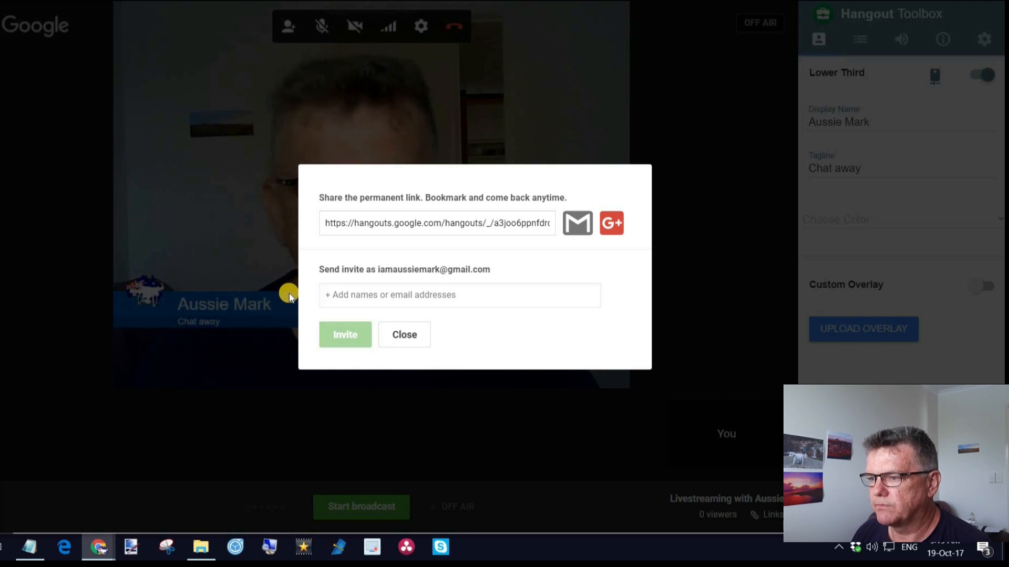
Preview a Gmail message containing the hangout link, discard it and close the invitation dialog.
click(577, 225)
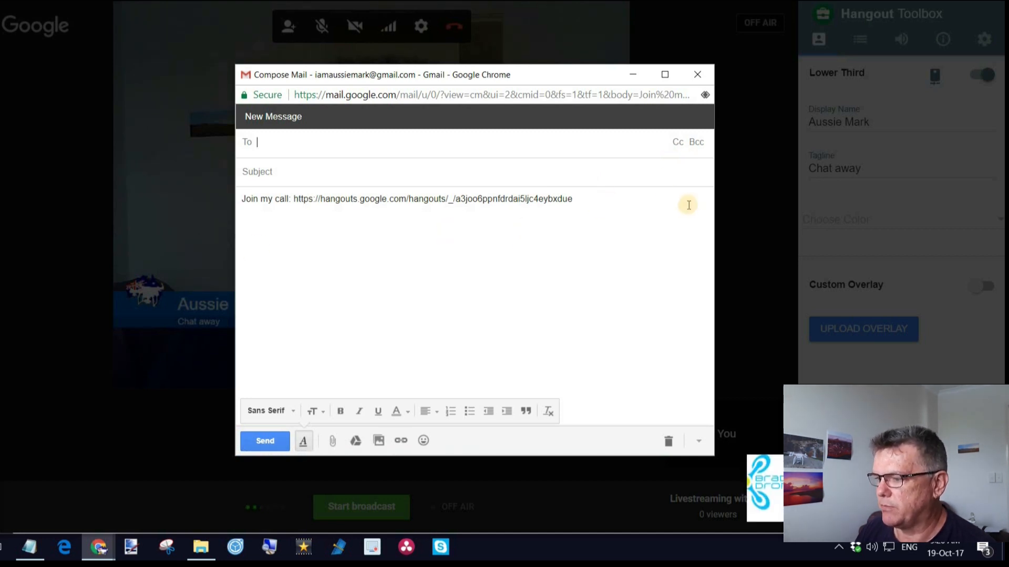
click(697, 75)
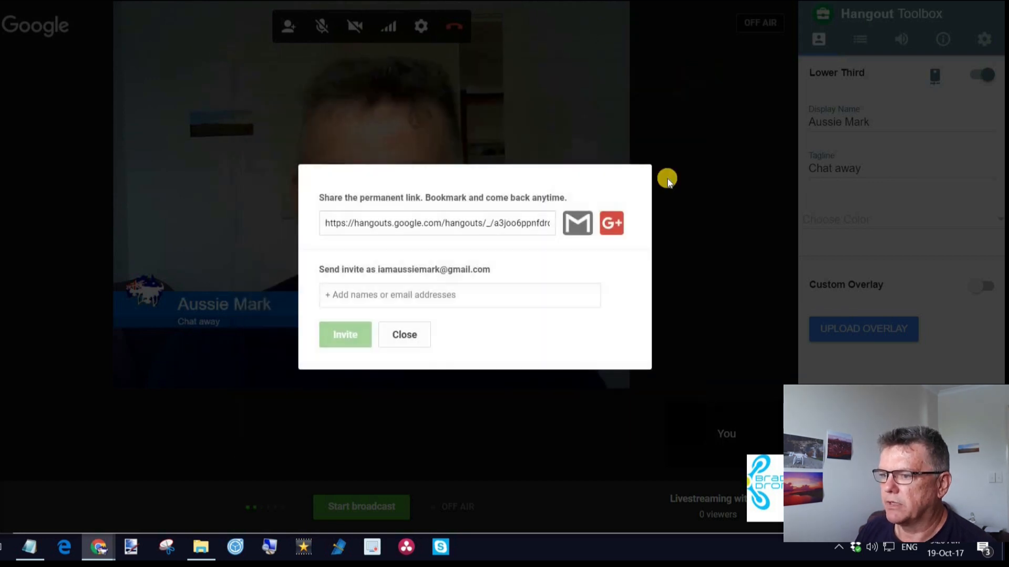
click(409, 336)
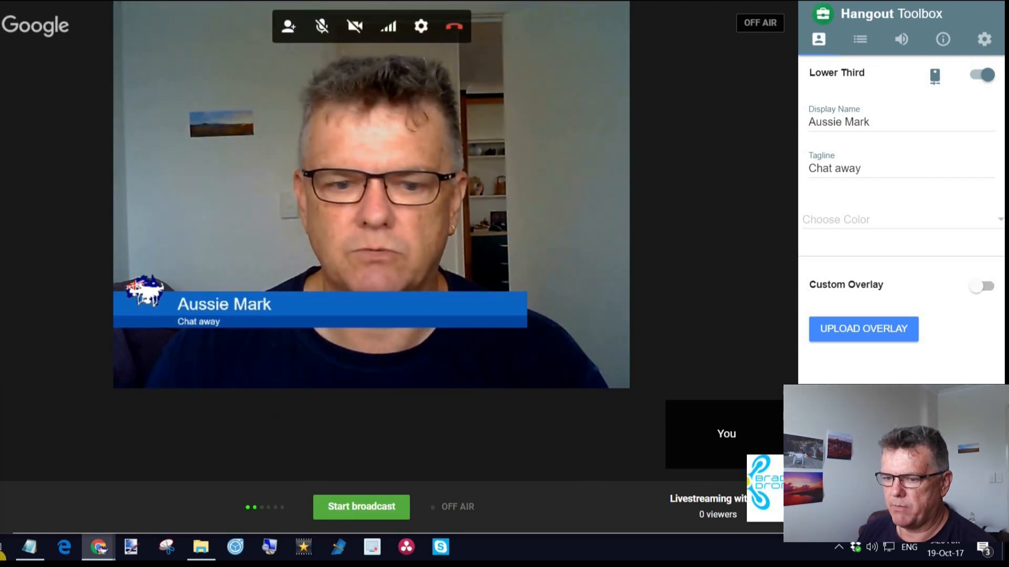
Switch to the YouTube window, open the "Livestreaming with Aussie" watch page and mute its player.
mouse_move(98, 547)
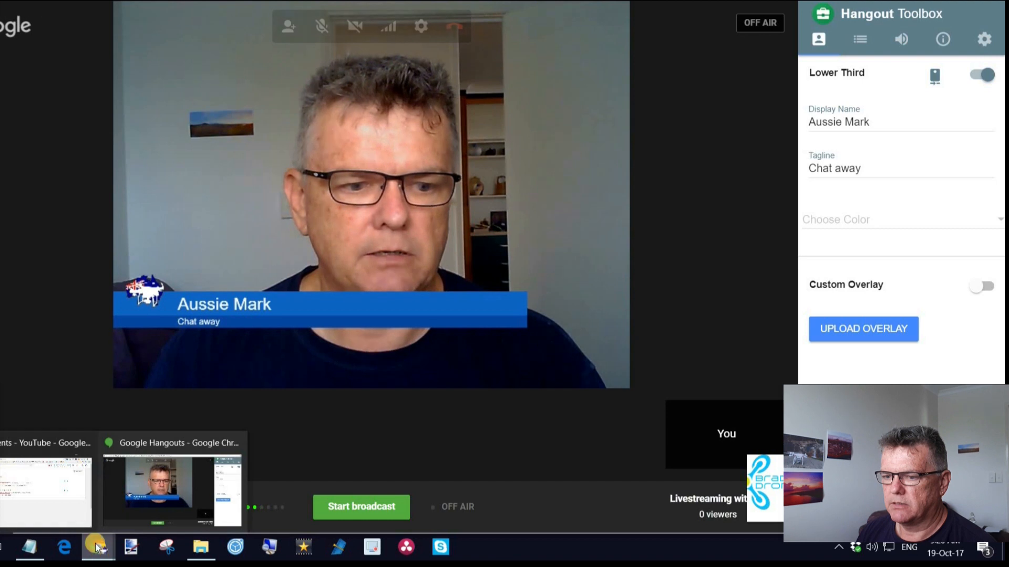
click(47, 519)
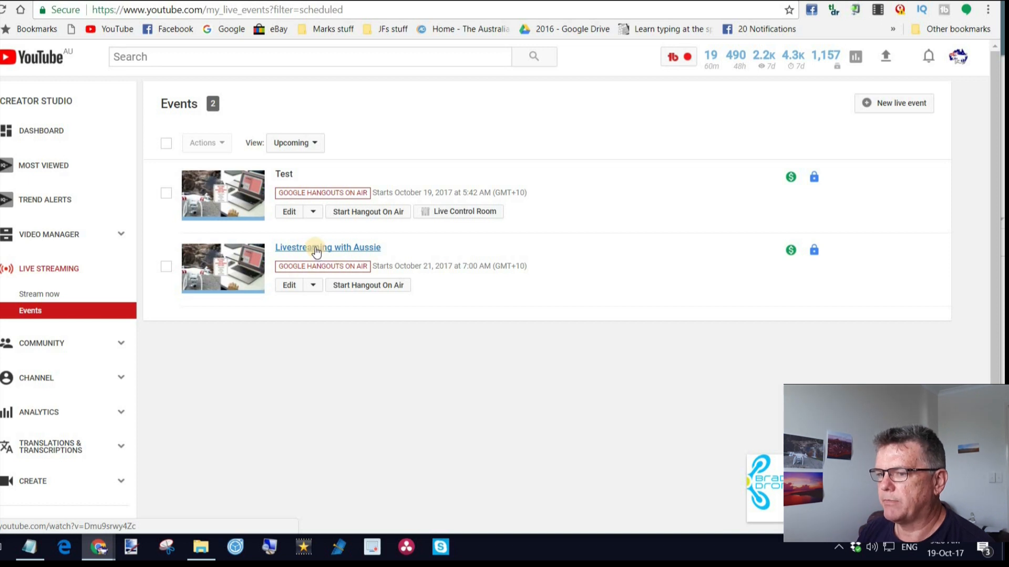
click(317, 250)
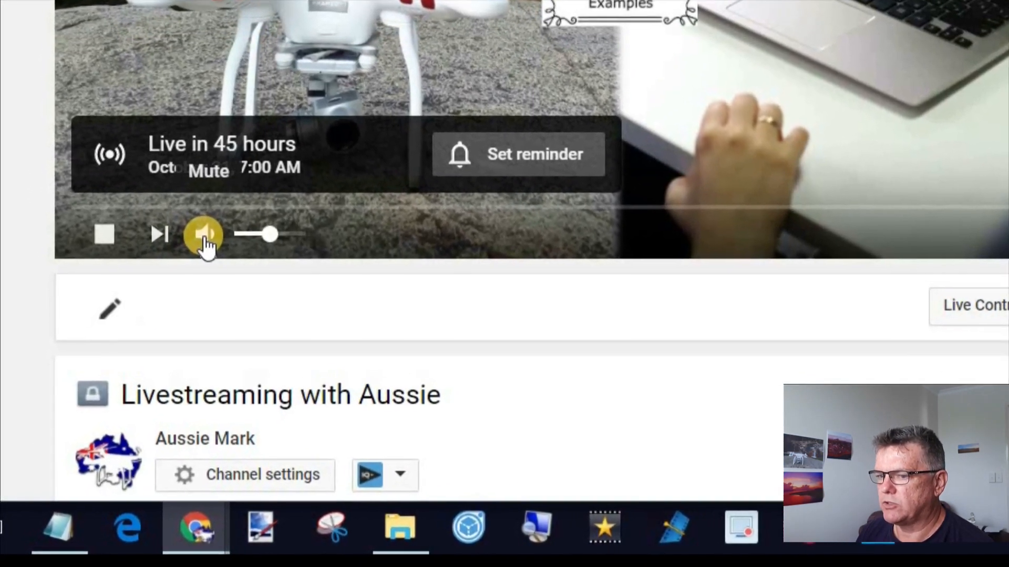
click(204, 237)
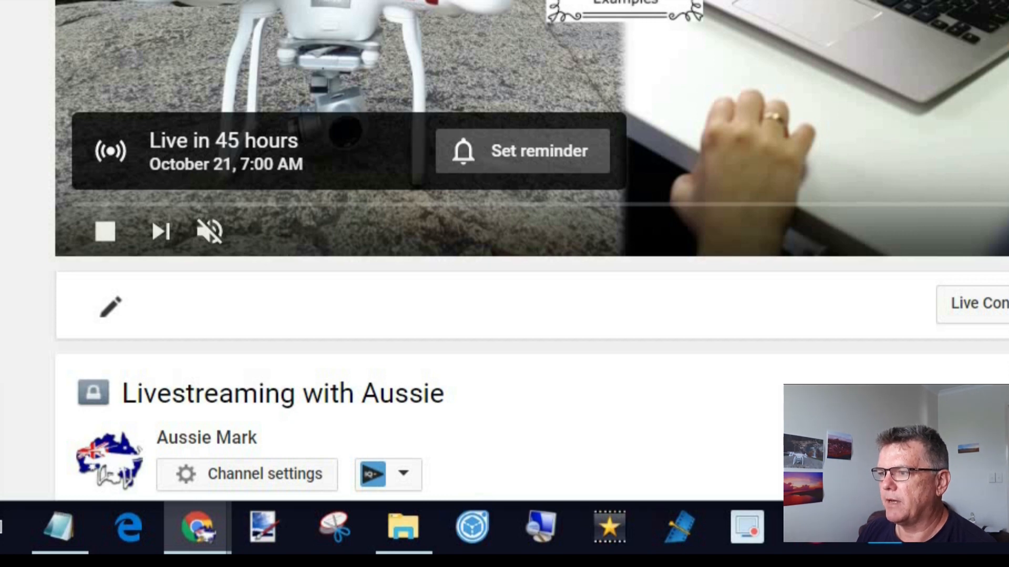
Switch back to the Google Hangouts window, close the Hangout Toolbox and narrow the window so the YouTube page shows beside it.
mouse_move(205, 524)
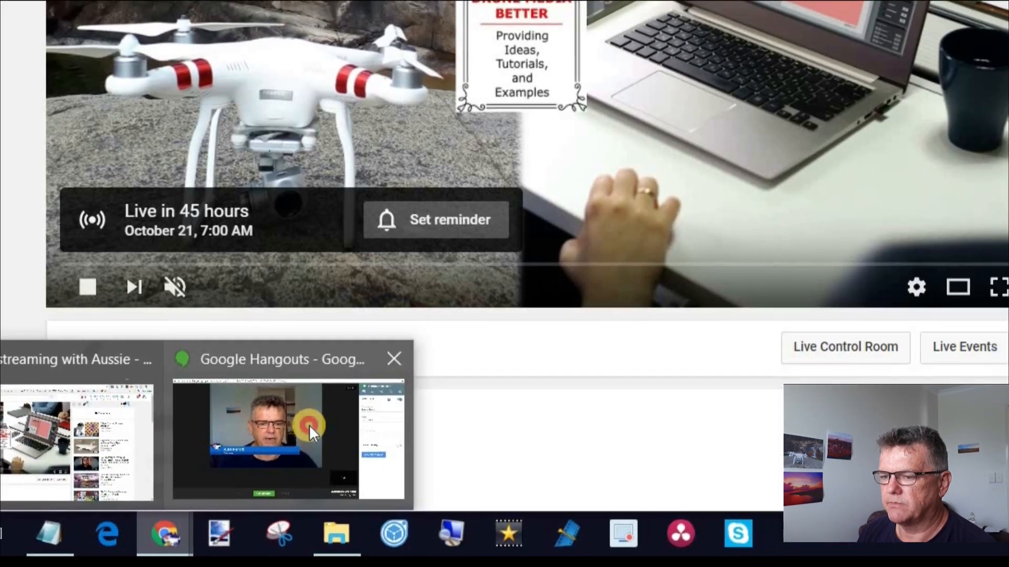
click(342, 417)
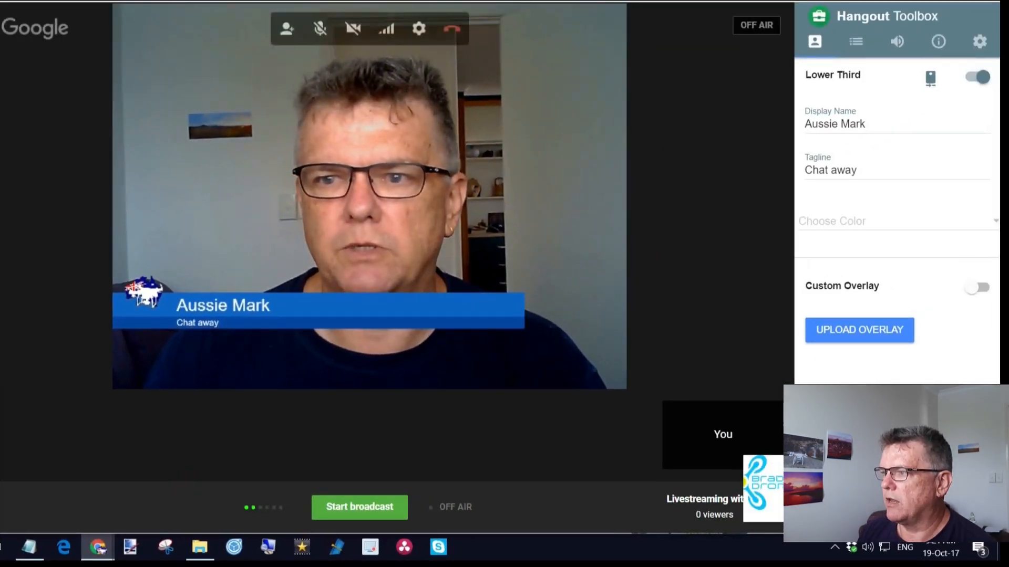
click(953, 2)
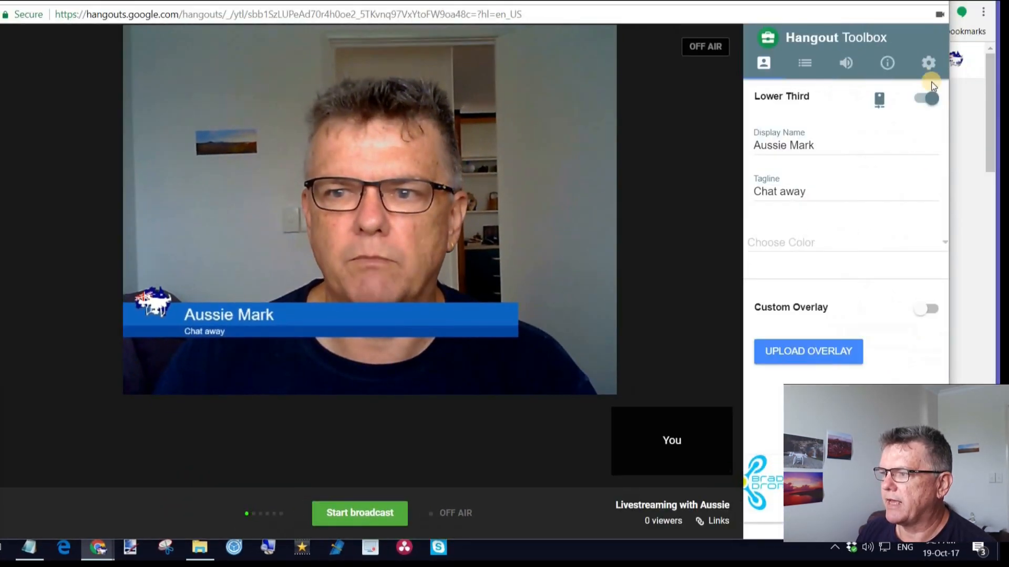
drag(950, 123, 948, 116)
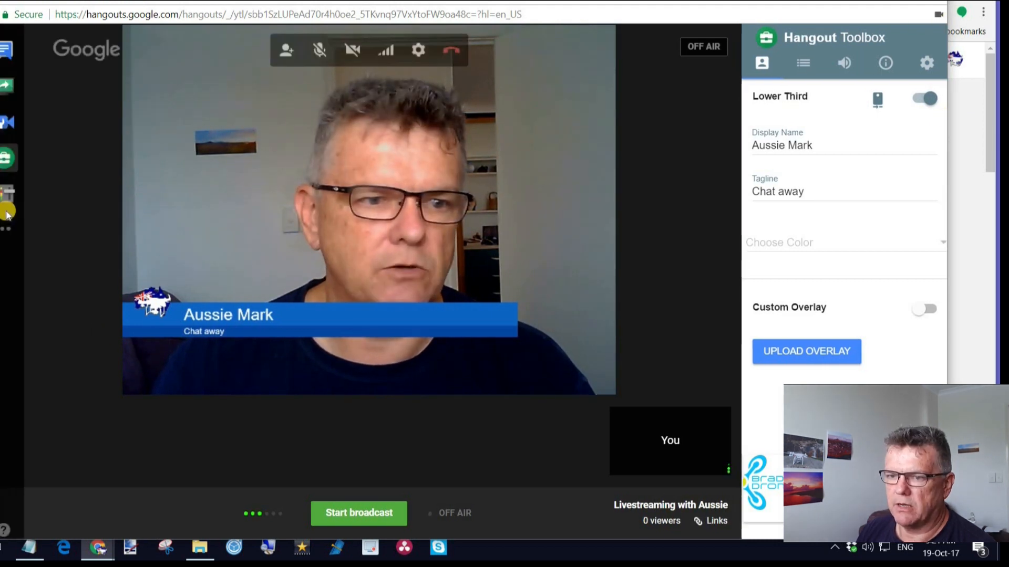
click(16, 164)
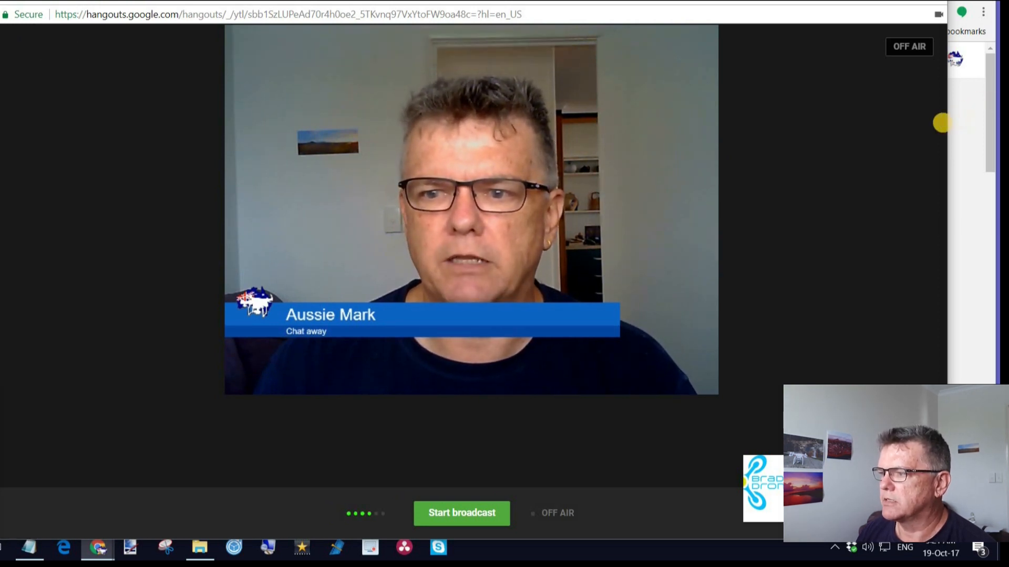
drag(946, 120, 676, 129)
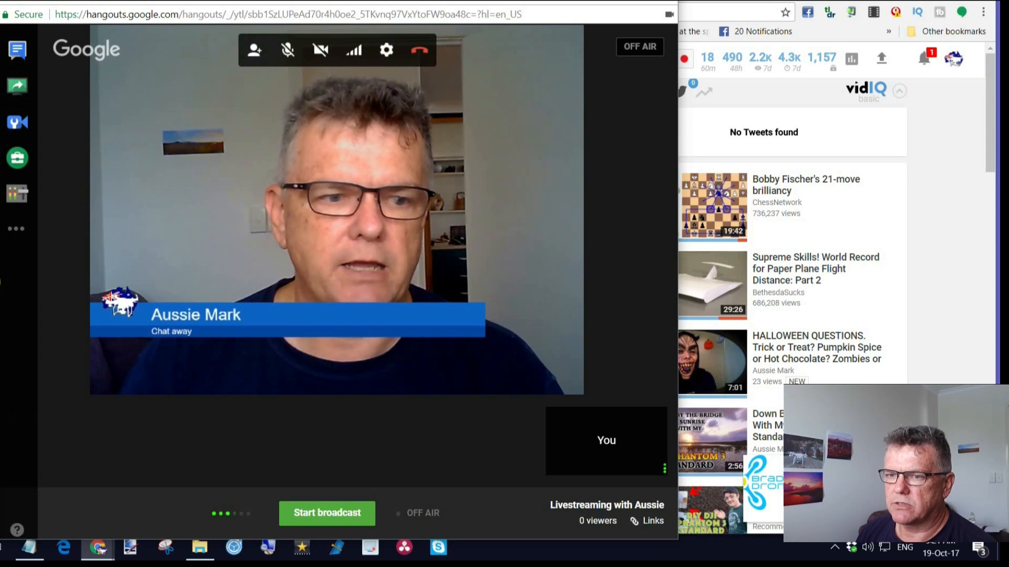
Switch to the YouTube watch page and examine the event's schedule, description and comments area.
mouse_move(97, 548)
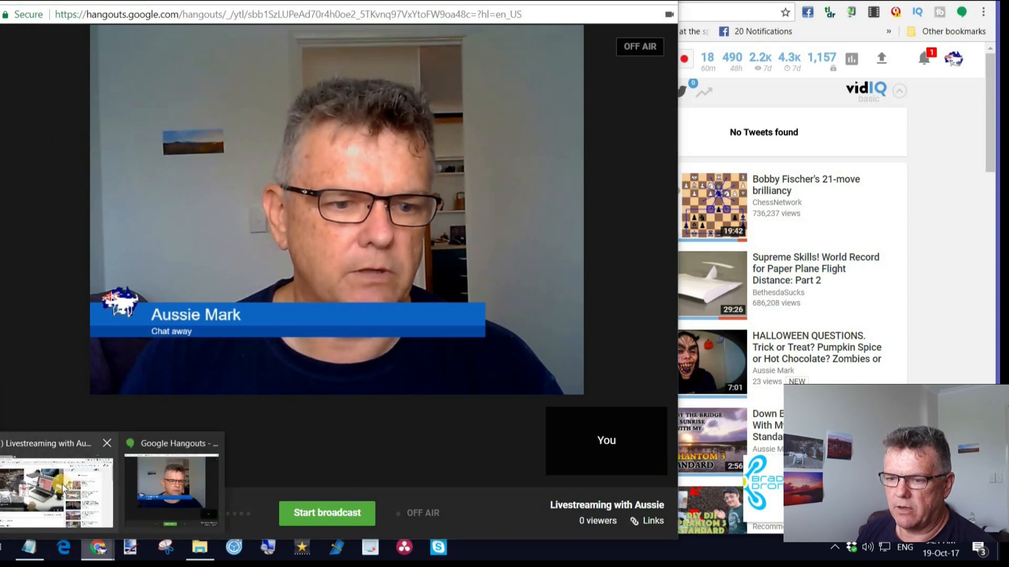
click(63, 483)
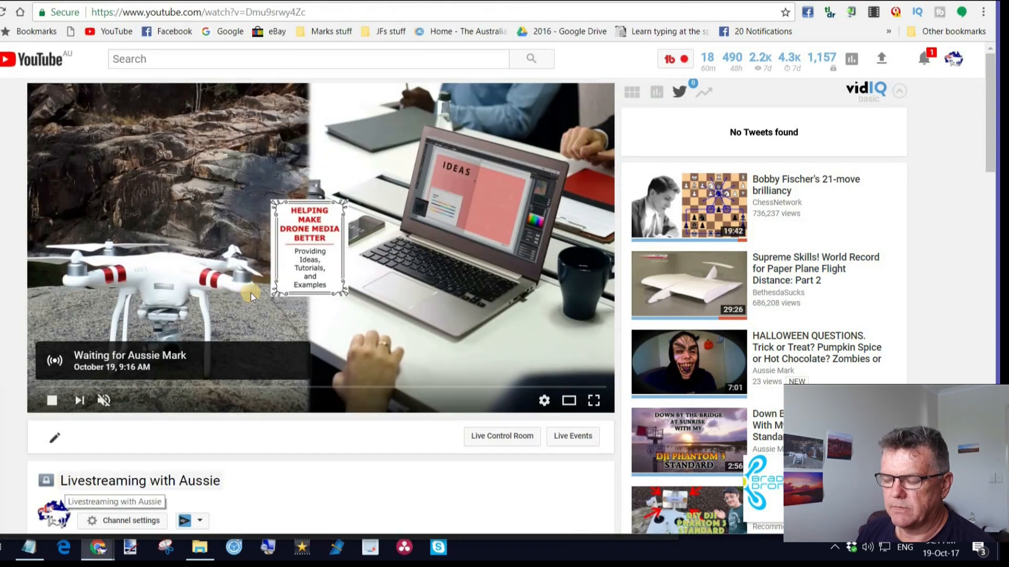
scroll(263, 302, down, 5)
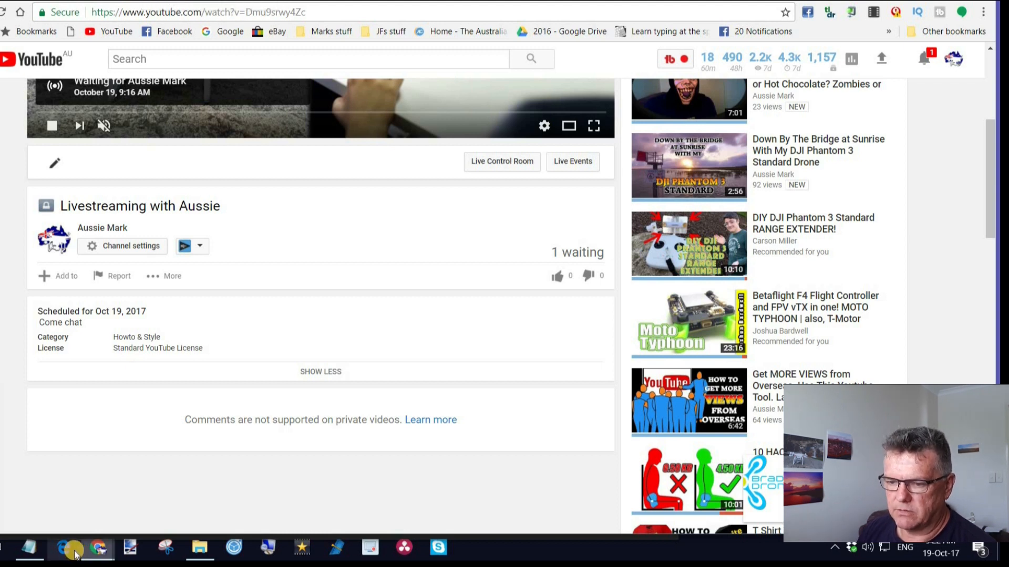
Switch to the Google Hangouts window, start the broadcast and accept the notice about broadcasting on YouTube.
click(111, 551)
click(169, 486)
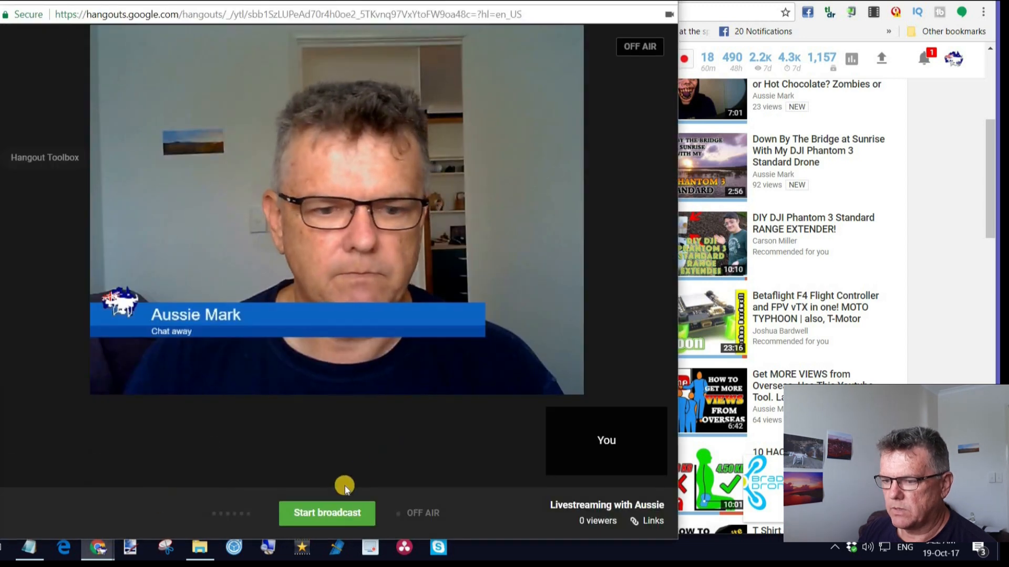
click(327, 513)
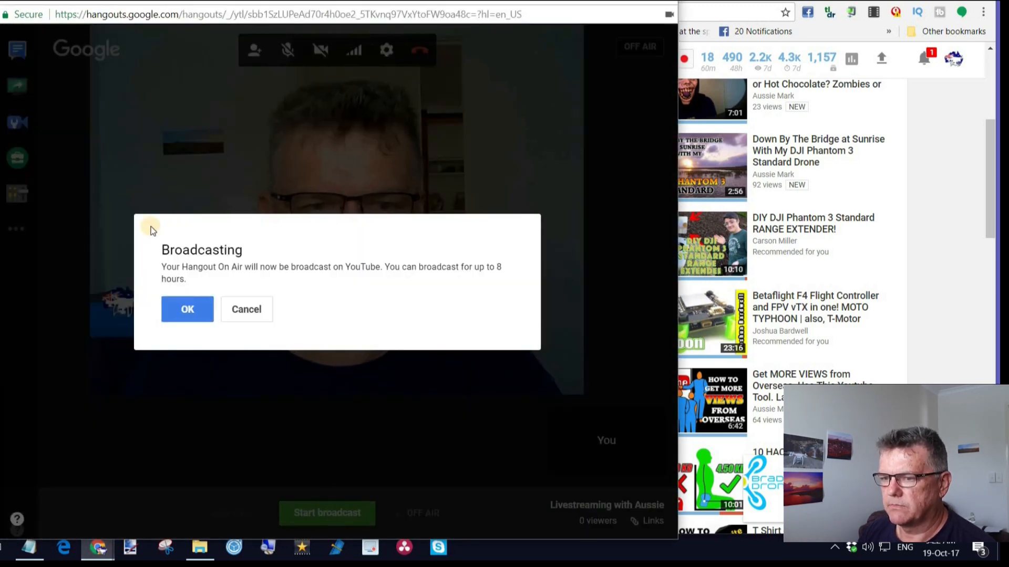
click(179, 310)
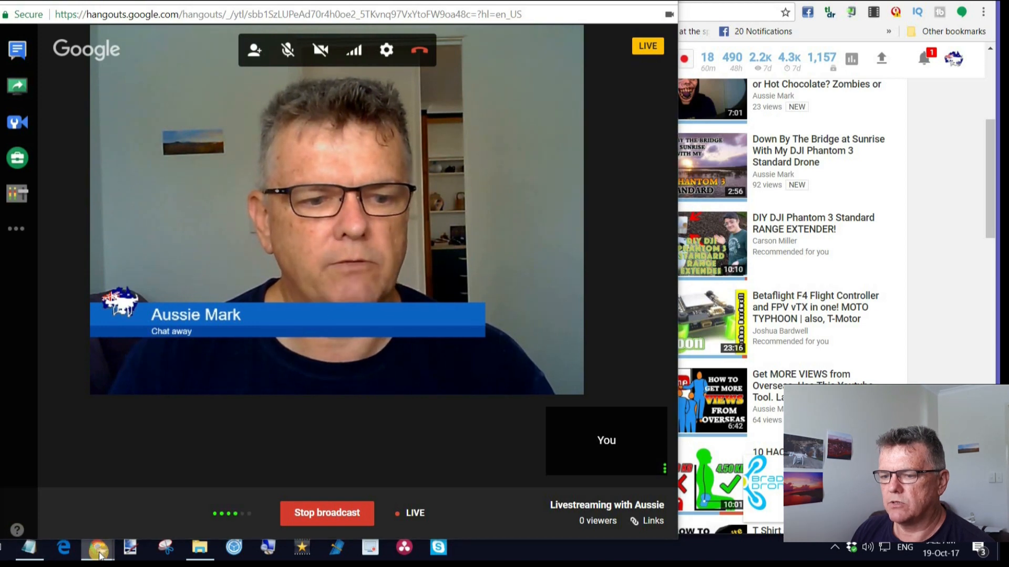
Switch to the YouTube watch page and examine the live player, streaming status and comments area.
mouse_move(97, 549)
click(26, 491)
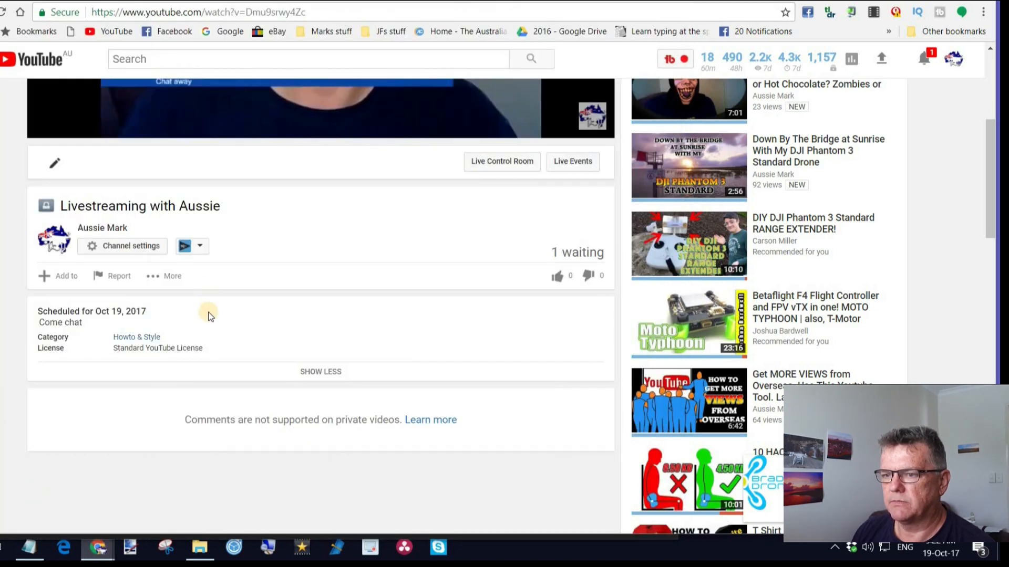
scroll(266, 263, up, 5)
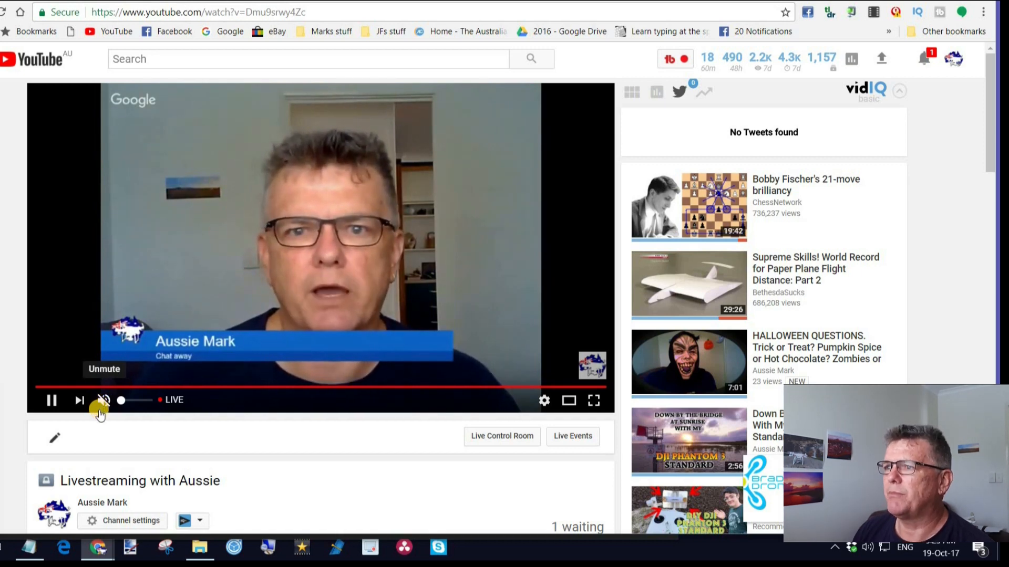
scroll(315, 303, down, 5)
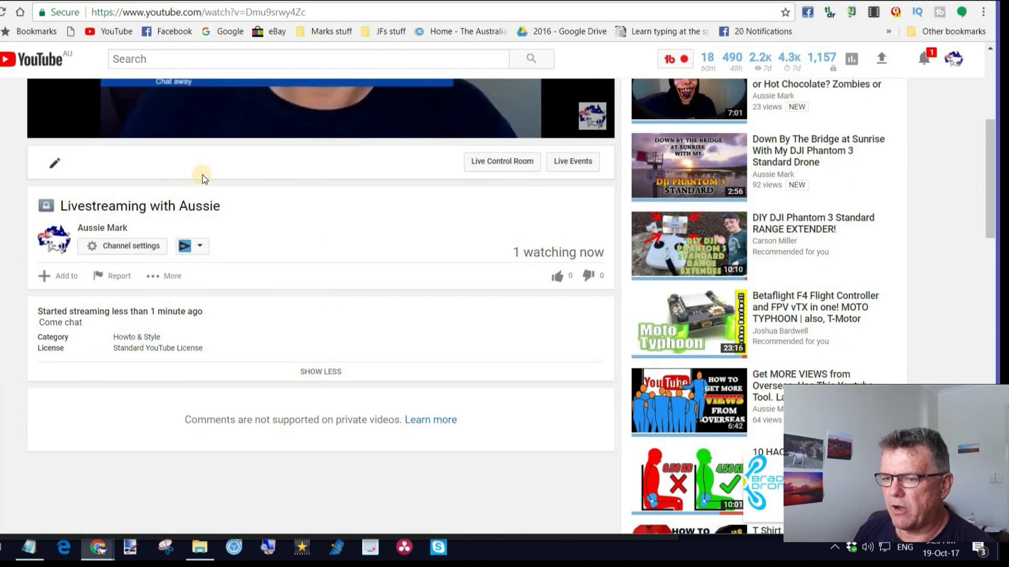
scroll(406, 264, down, 5)
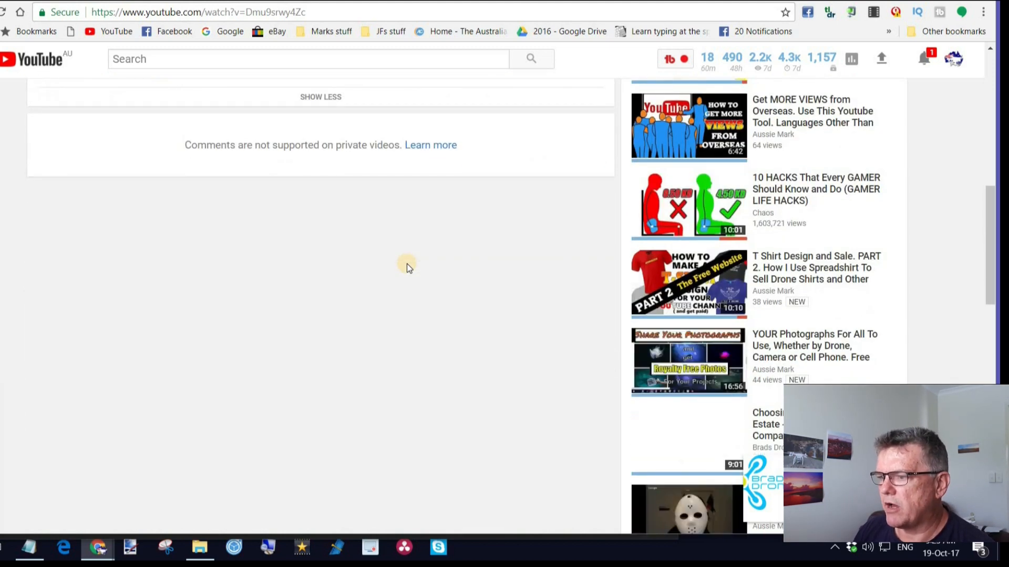
scroll(405, 263, up, 5)
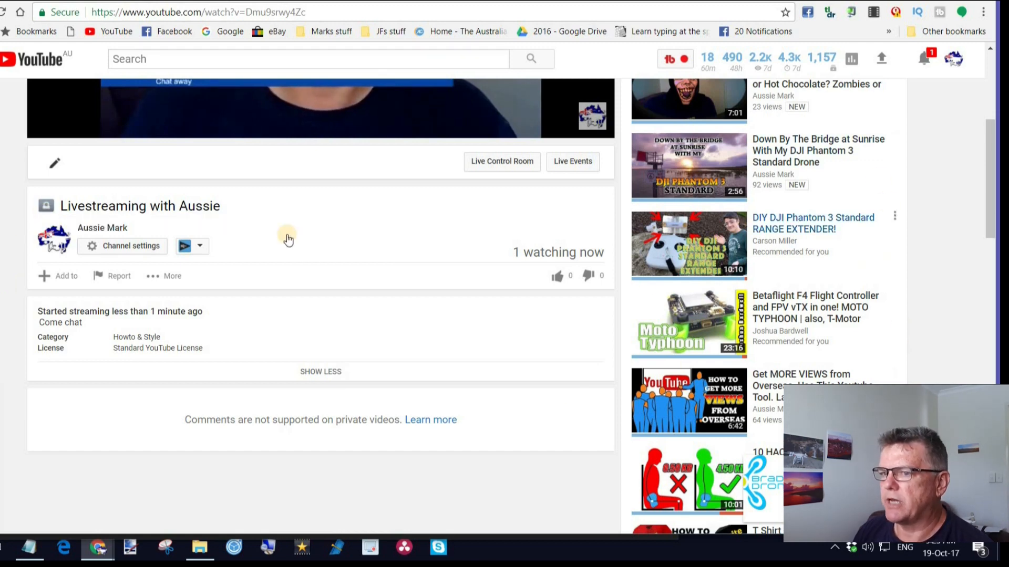
Edit the live event's privacy to a non-private option, save it and return to the player and live chat.
click(45, 209)
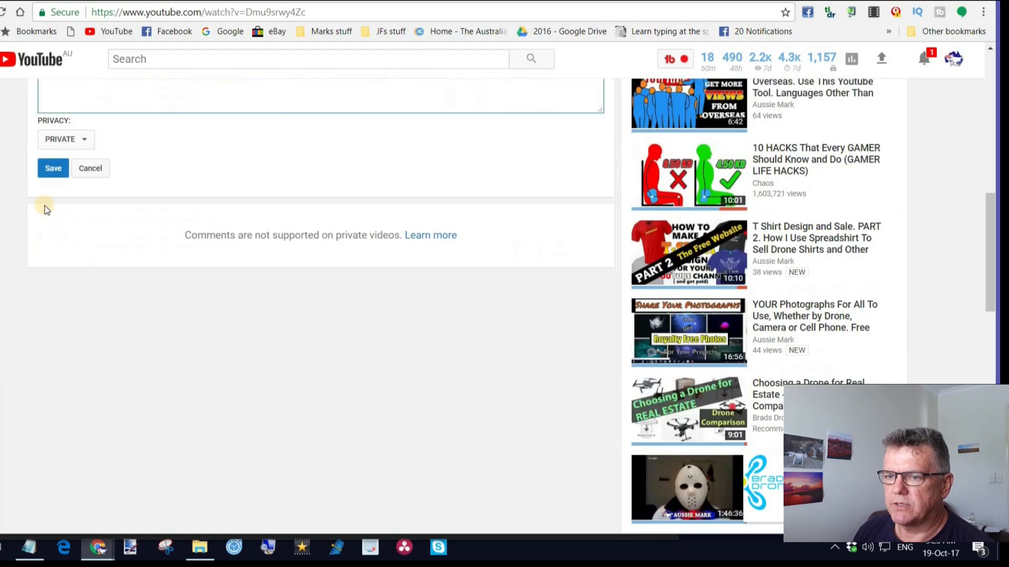
click(82, 140)
click(64, 175)
click(50, 169)
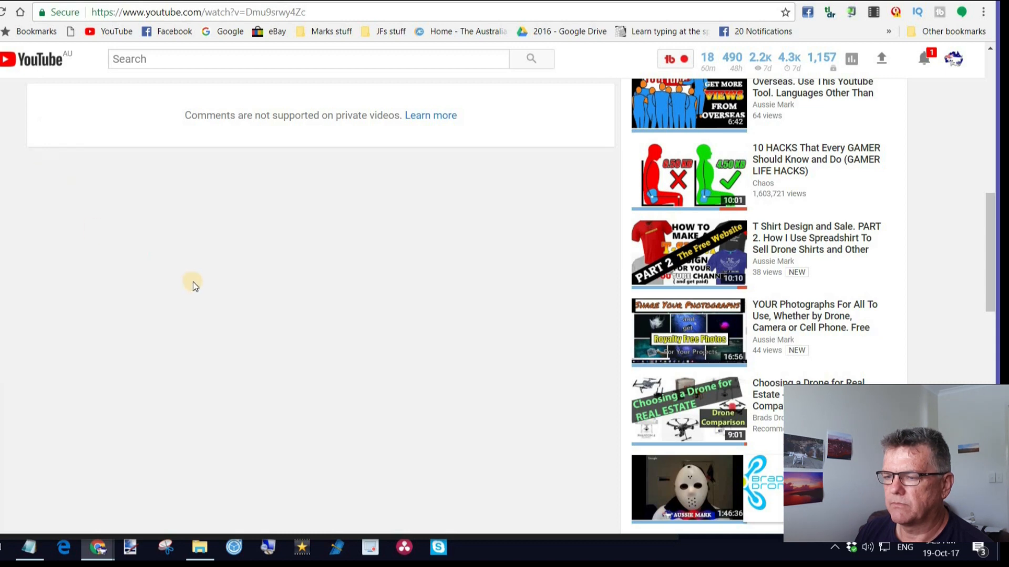
scroll(193, 282, up, 6)
scroll(379, 260, up, 4)
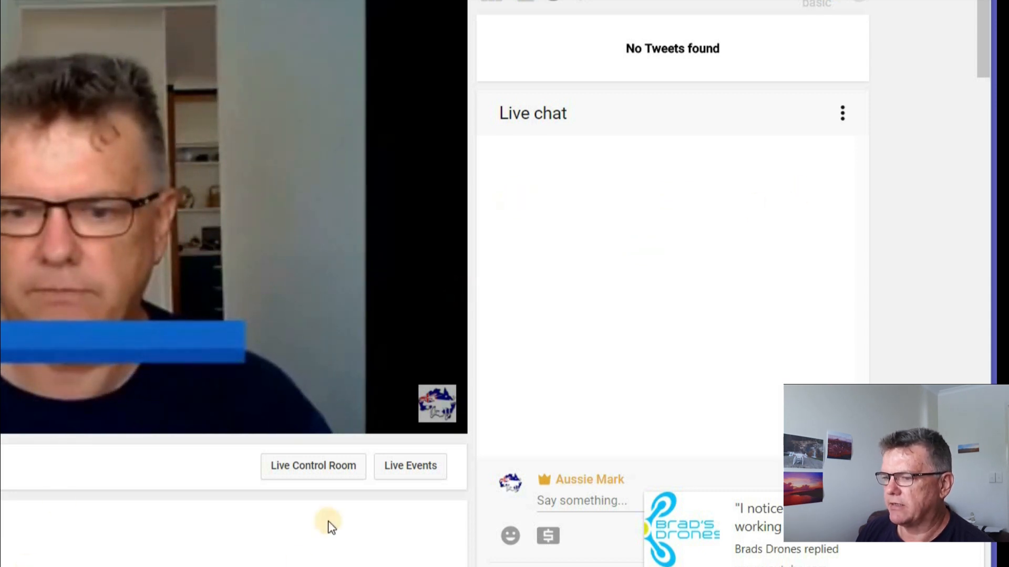
Pop out the live chat into its own window and place it beside the video player.
click(844, 120)
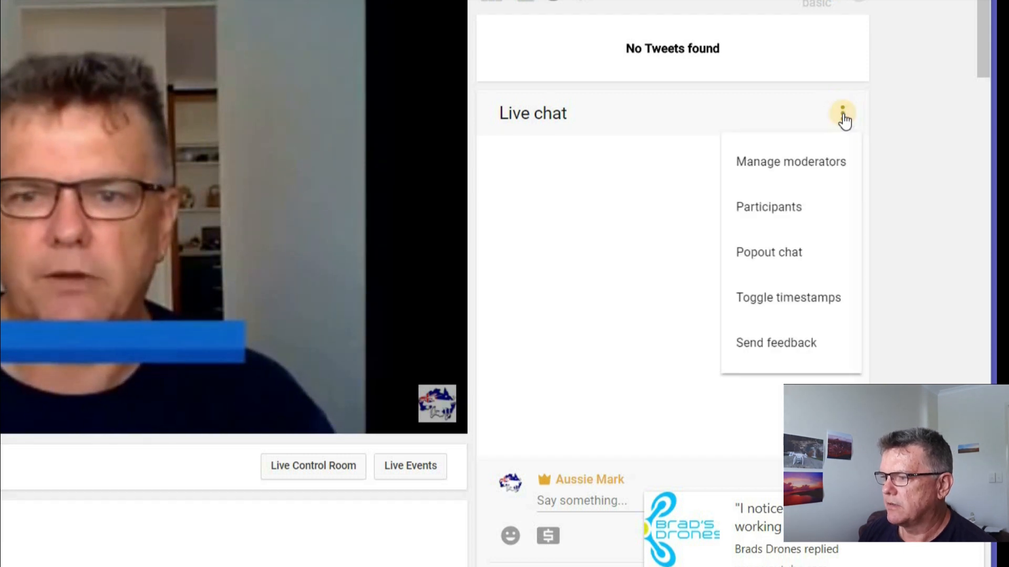
click(798, 257)
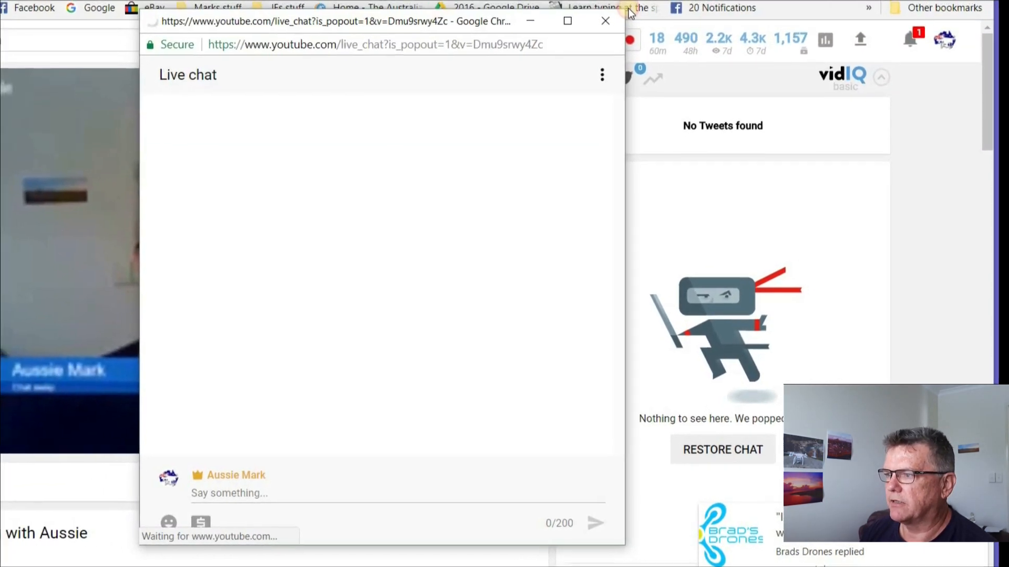
drag(629, 9, 726, 0)
drag(559, 192, 631, 202)
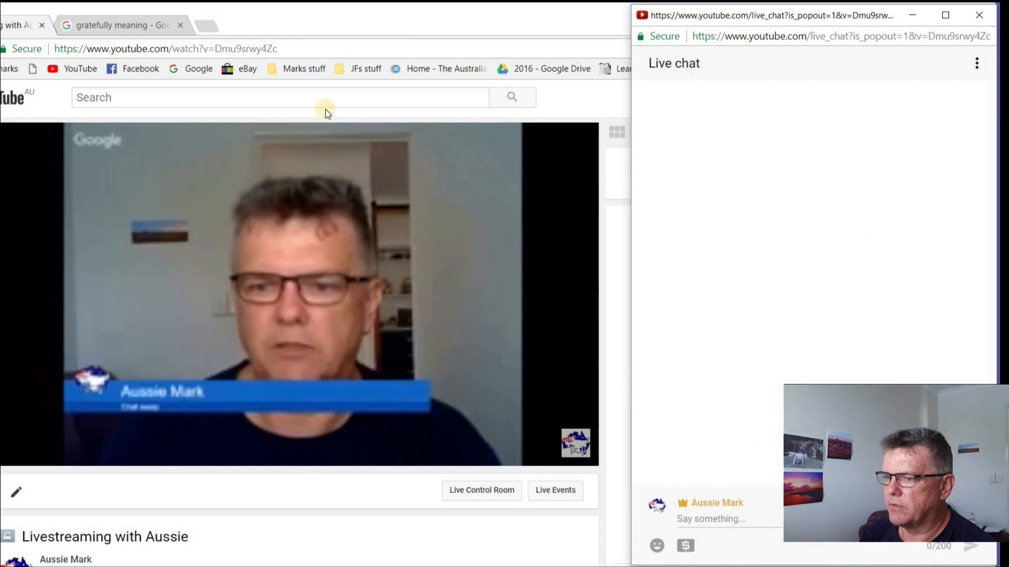
Bring up the Google Hangouts window, move it clear of the chat area and show the popped-out live chat beside it.
click(2, 489)
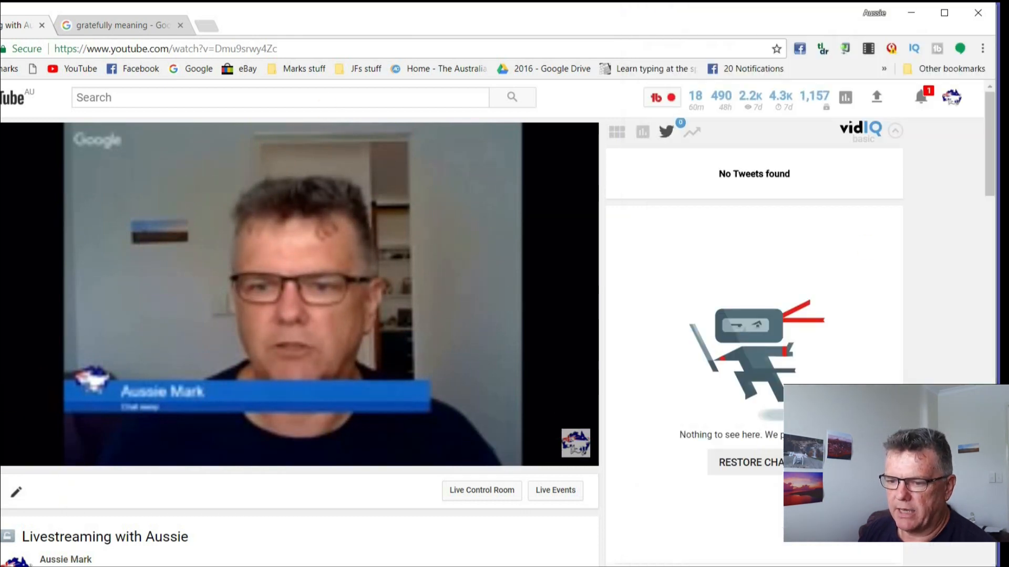
click(117, 531)
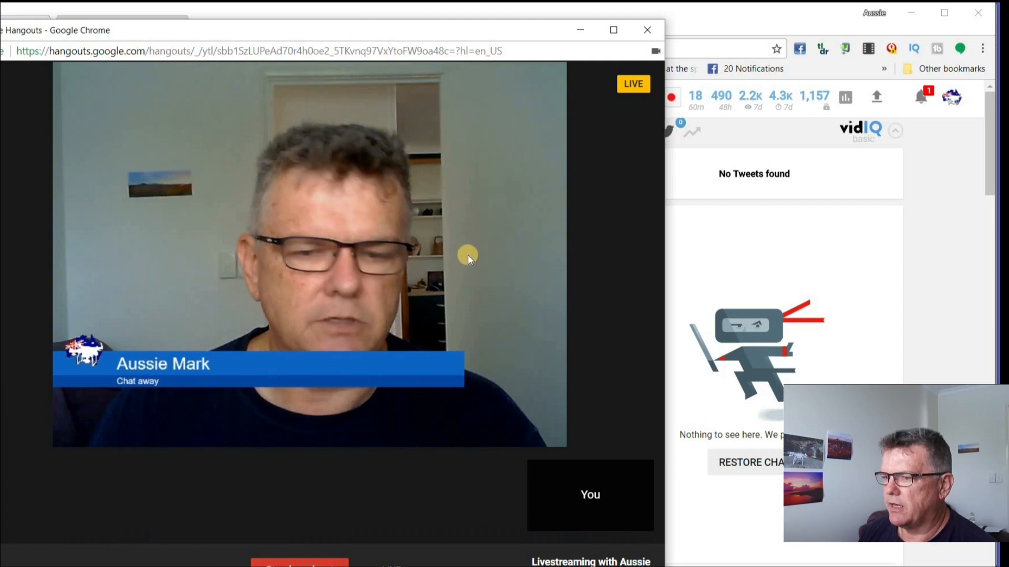
drag(543, 27, 515, 18)
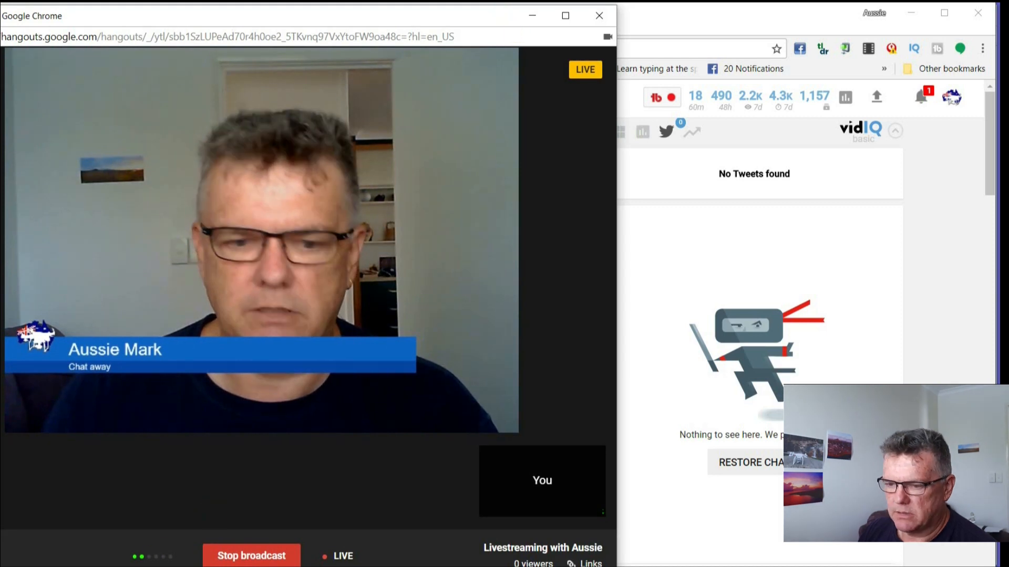
click(130, 564)
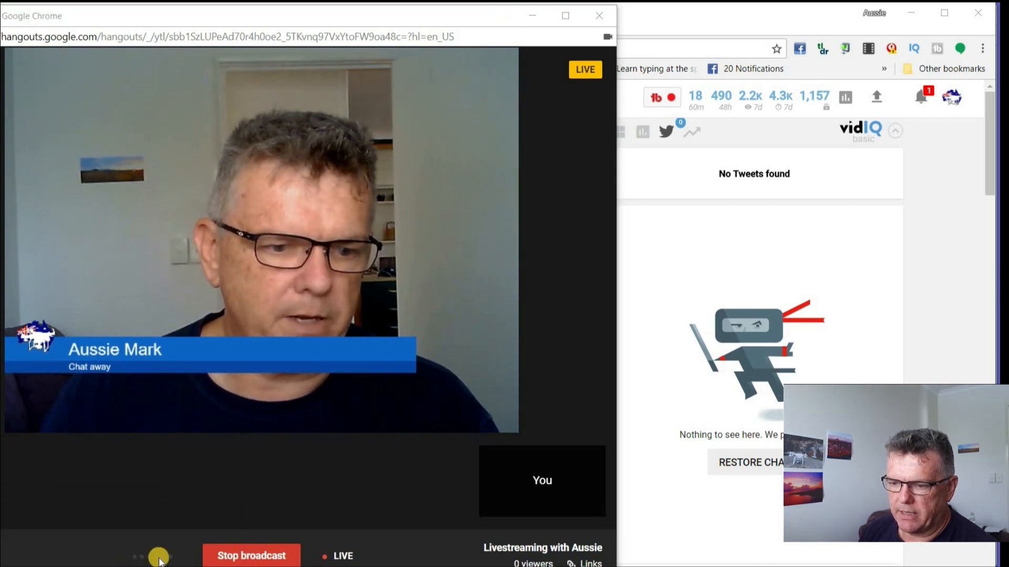
mouse_move(91, 566)
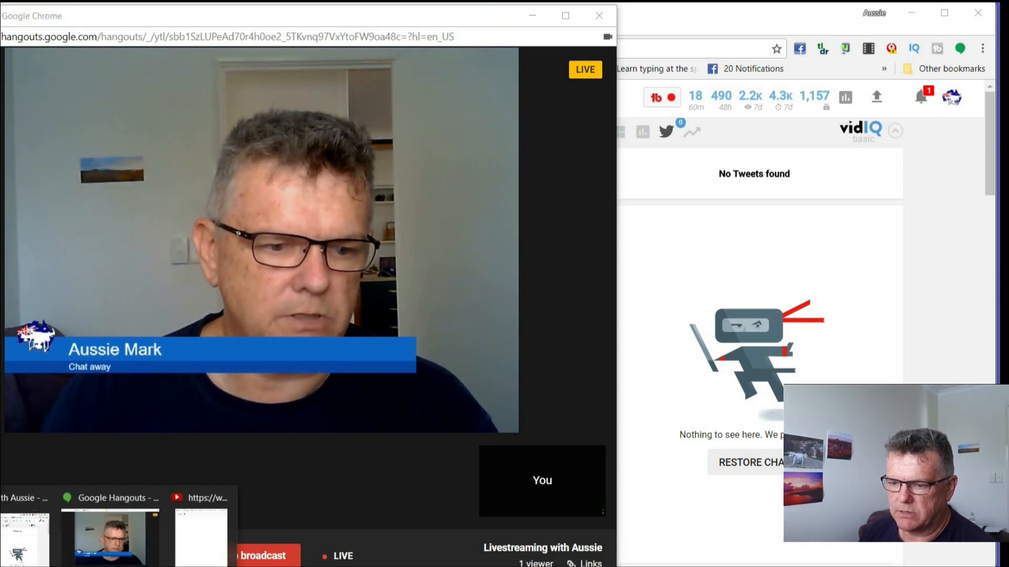
click(206, 552)
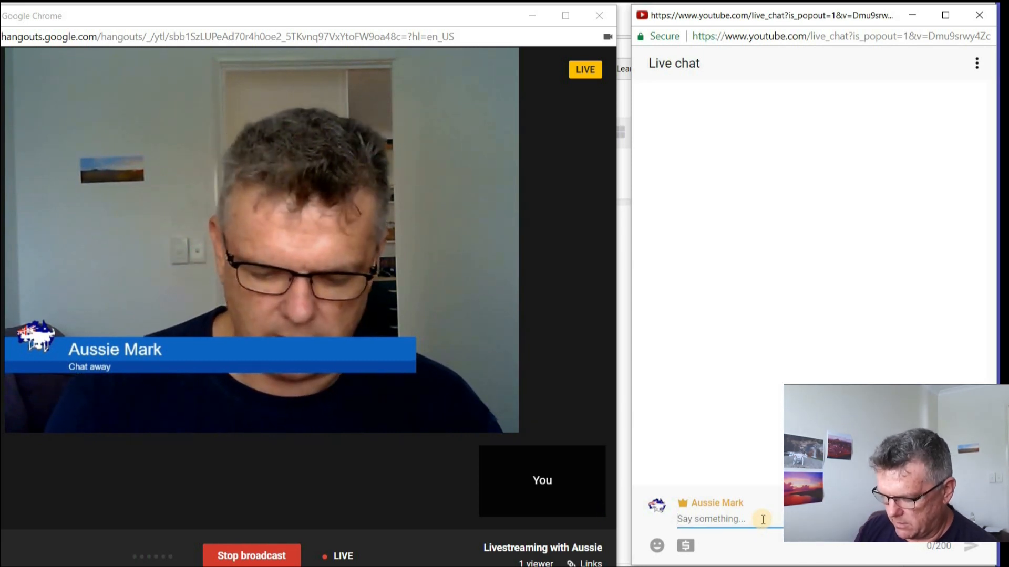
Post "gday everyone" in the live chat and check the dollar-sign option below the message field.
text(gday everyone)
key(Return)
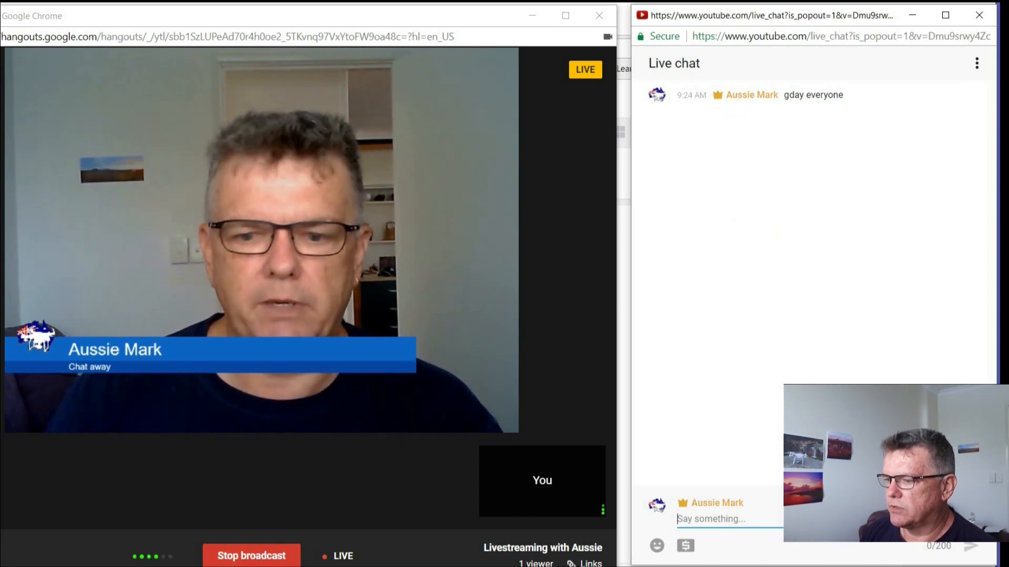
click(685, 546)
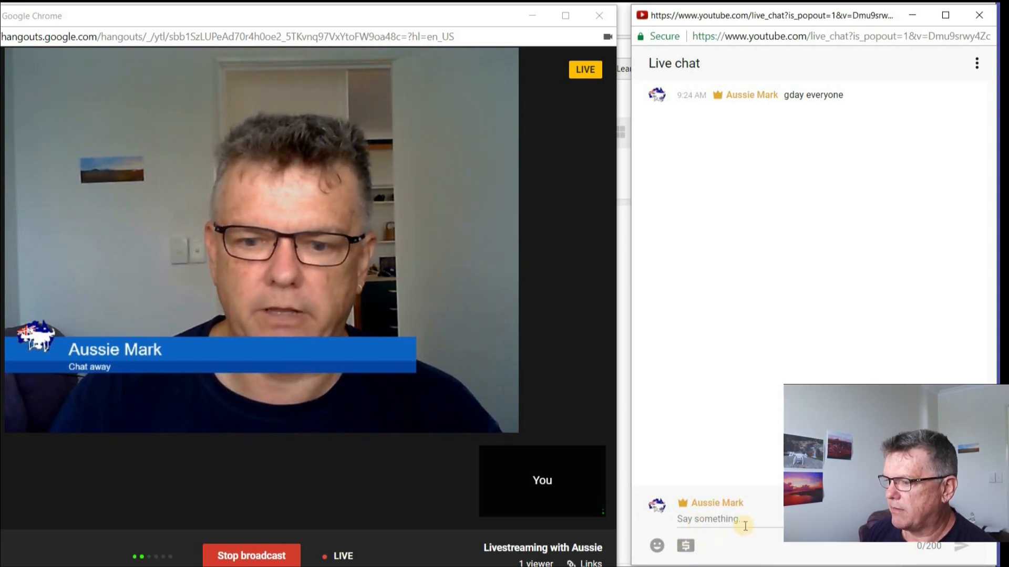
click(684, 549)
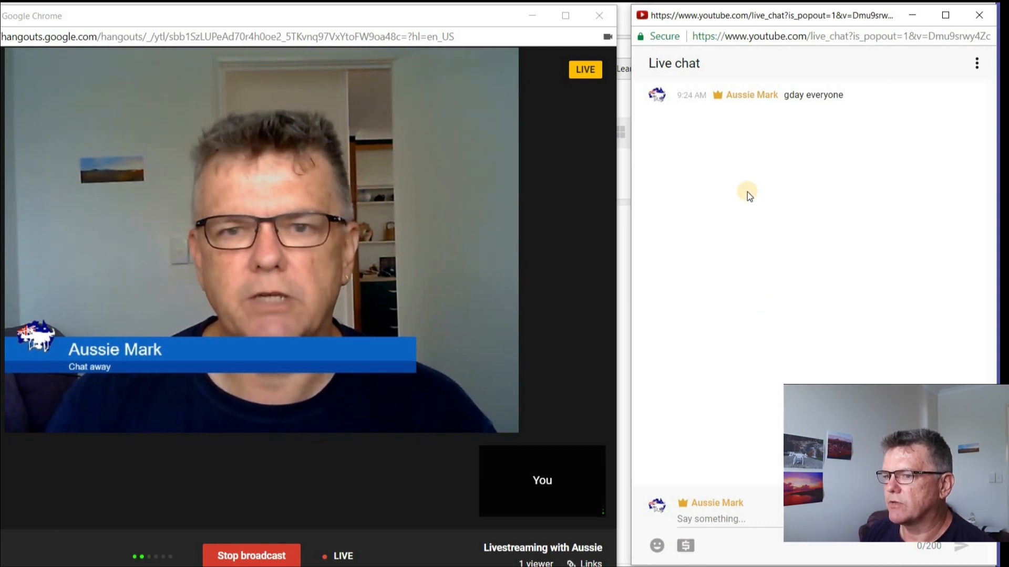
Stop the Hangout broadcast and switch to the YouTube watch page.
click(261, 558)
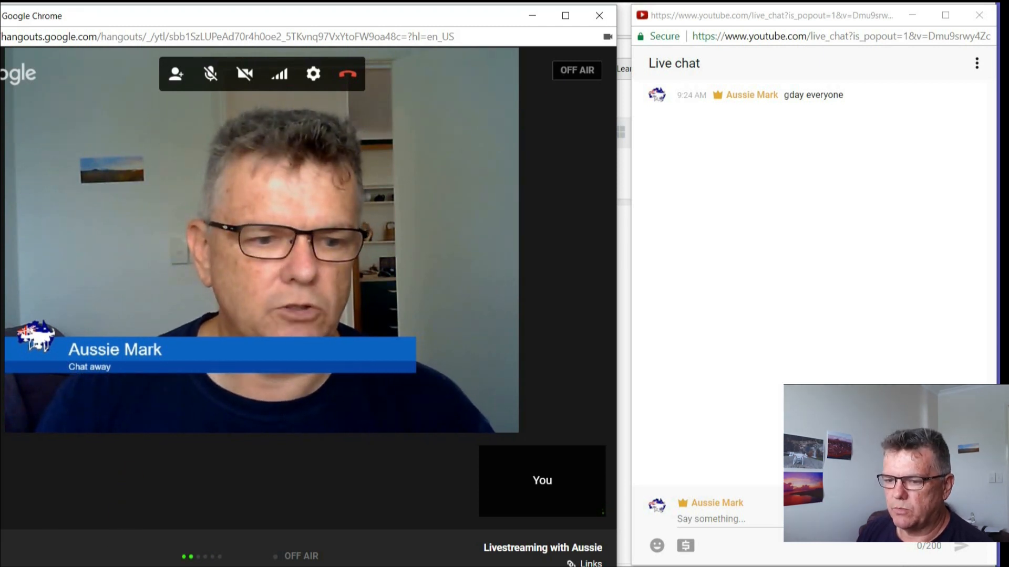
click(73, 566)
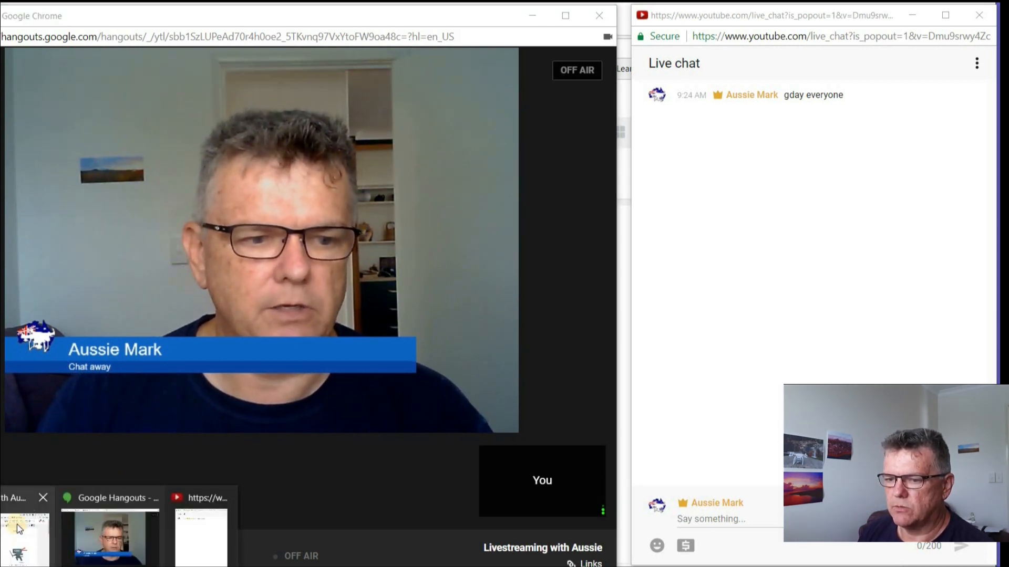
click(18, 525)
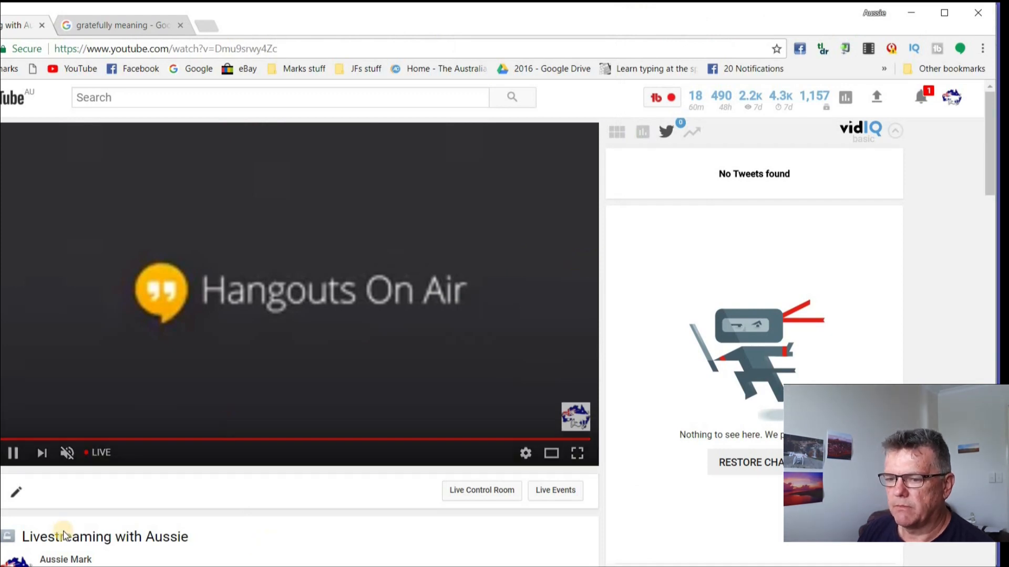
Toggle playback of the ending stream in the player and replay the ended live stream.
click(19, 459)
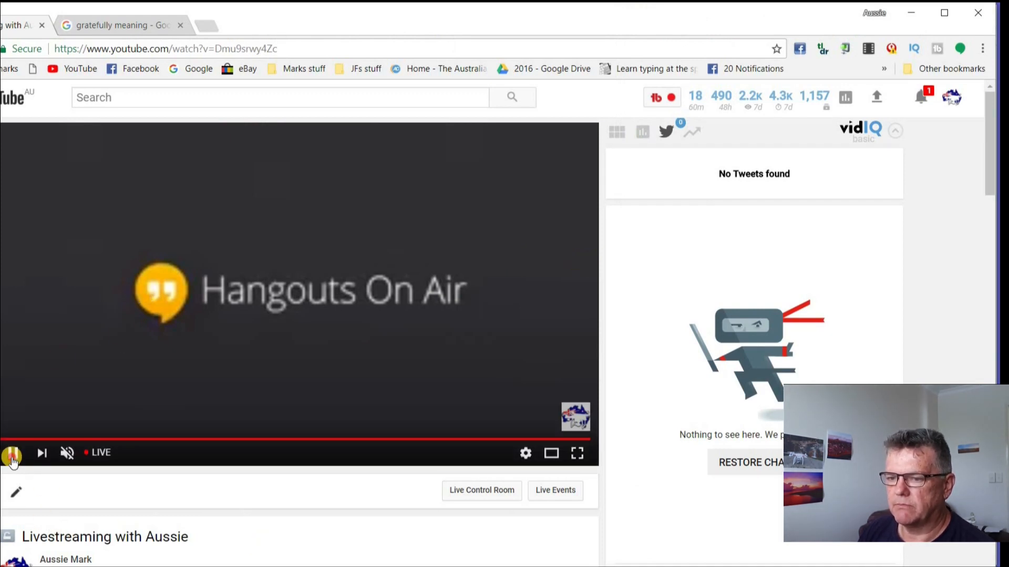
click(8, 455)
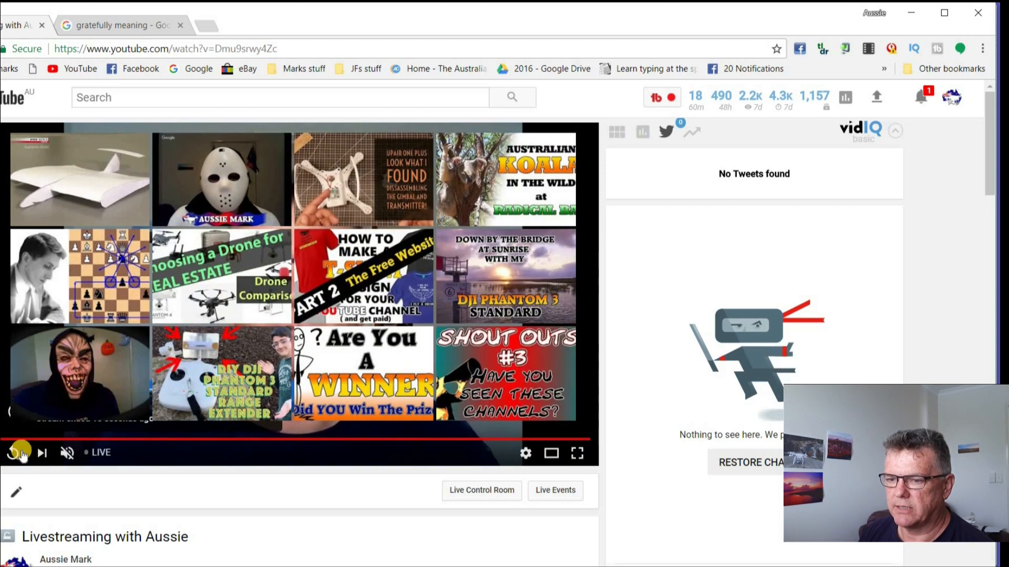
click(14, 452)
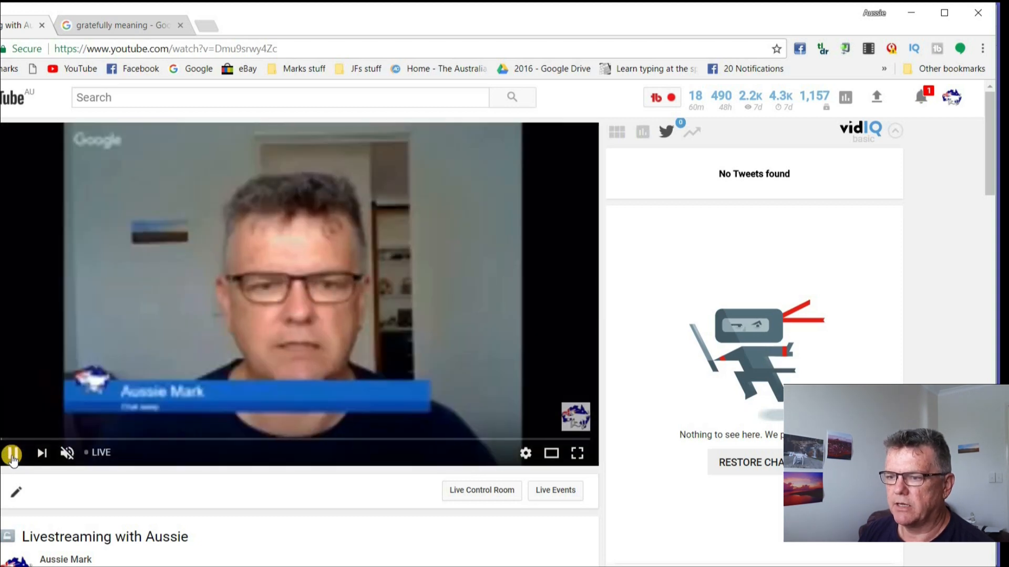